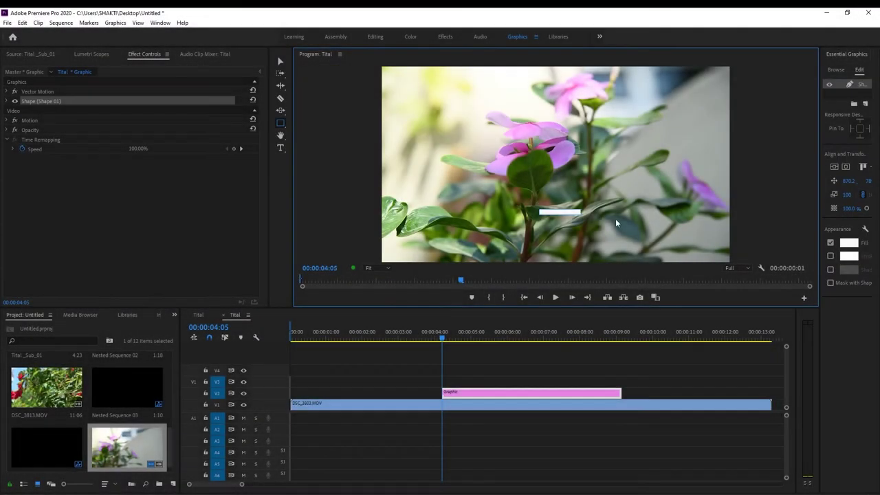
# Draw a white rectangle bar over the video and move its anchor to the right edge.
pyautogui.moveTo(539, 210); pyautogui.dragTo(690, 223)
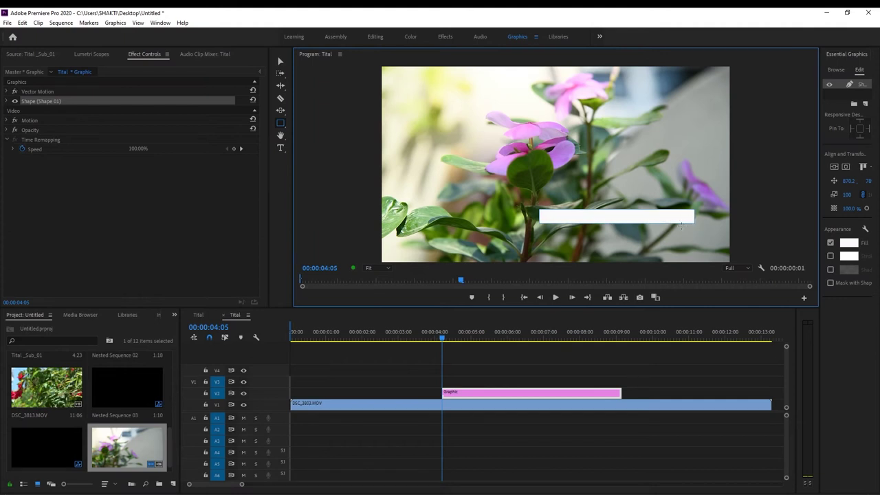
pyautogui.click(280, 61)
pyautogui.moveTo(543, 215); pyautogui.dragTo(696, 218)
# Expand the shape's properties, show the keyframe timeline and go to 00:04:12.
pyautogui.click(8, 101)
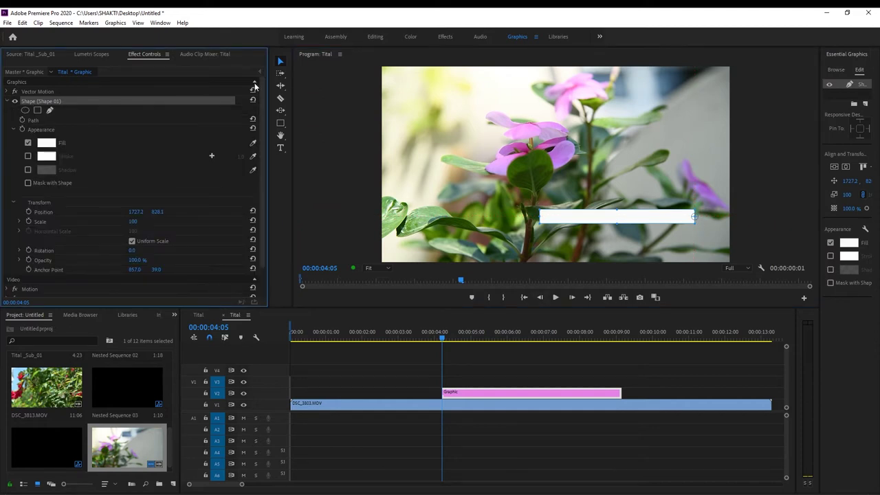
pyautogui.click(260, 71)
pyautogui.moveTo(218, 156); pyautogui.dragTo(142, 156)
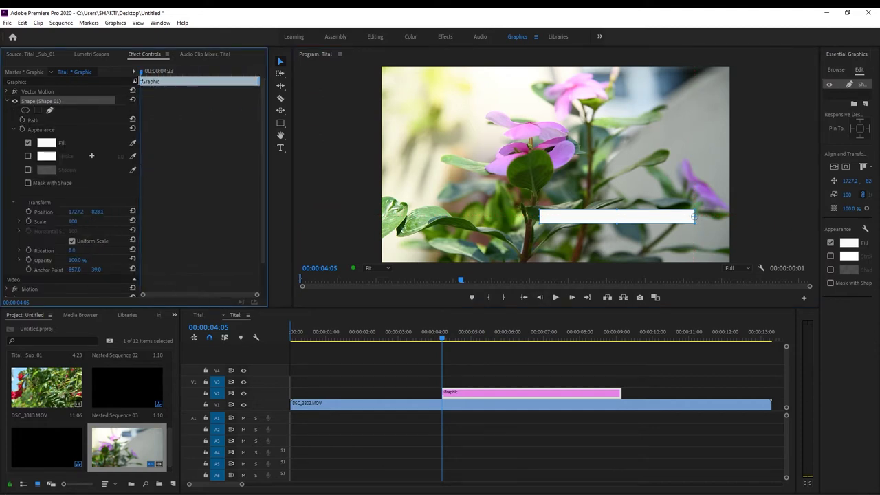
pyautogui.click(144, 72)
pyautogui.moveTo(144, 74); pyautogui.dragTo(147, 73)
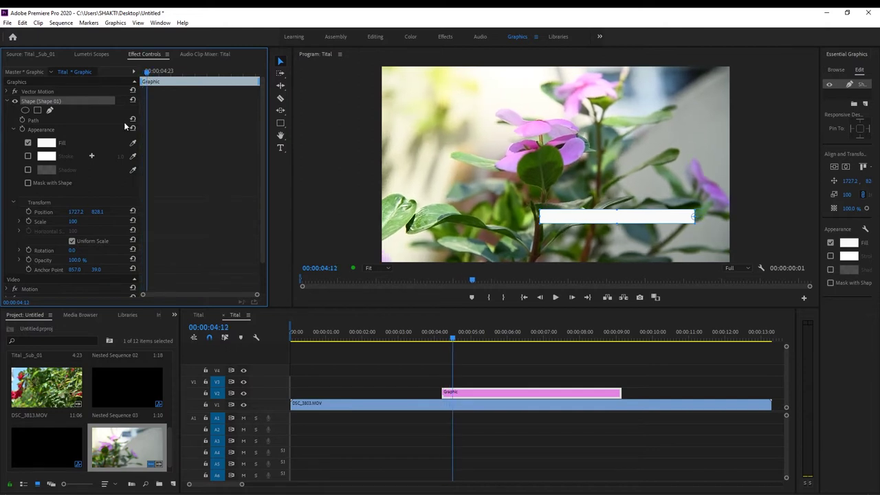
# Turn off uniform scale and keyframe vertical and horizontal scale, with horizontal scale 2 at 00:04:05.
pyautogui.click(73, 241)
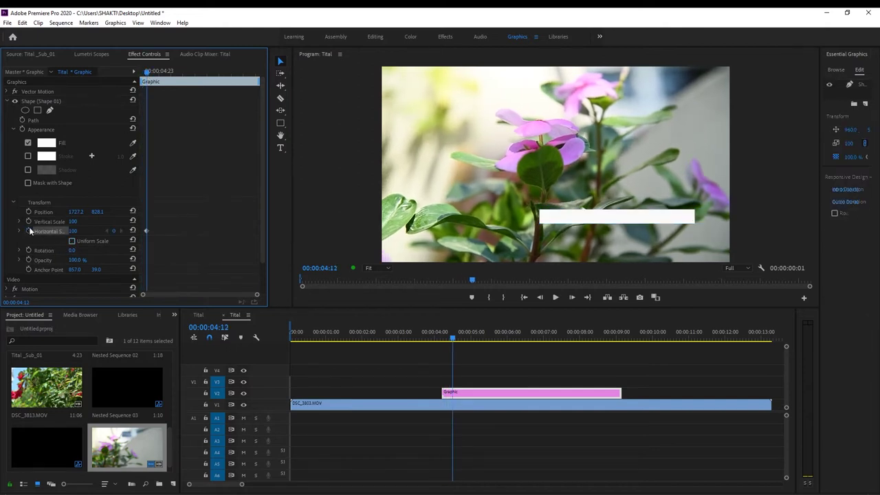
pyautogui.click(28, 221)
pyautogui.click(141, 73)
pyautogui.moveTo(141, 77); pyautogui.dragTo(138, 79)
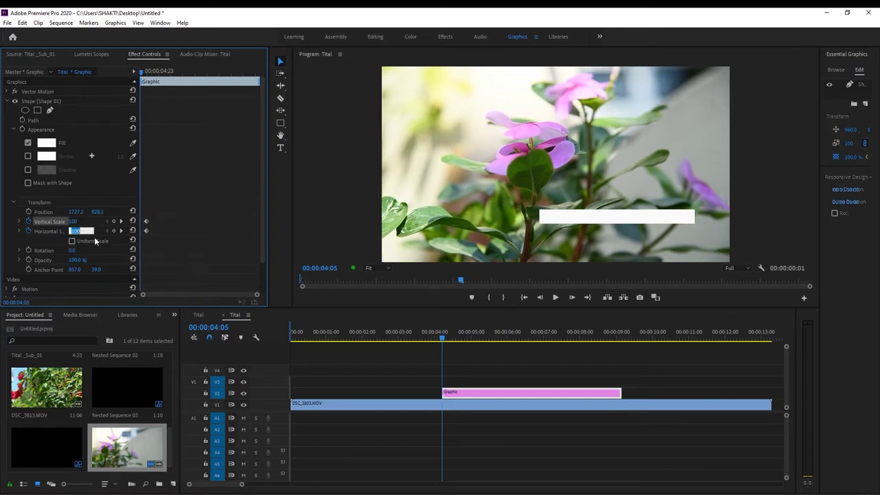
pyautogui.write('2')
pyautogui.press('Return')
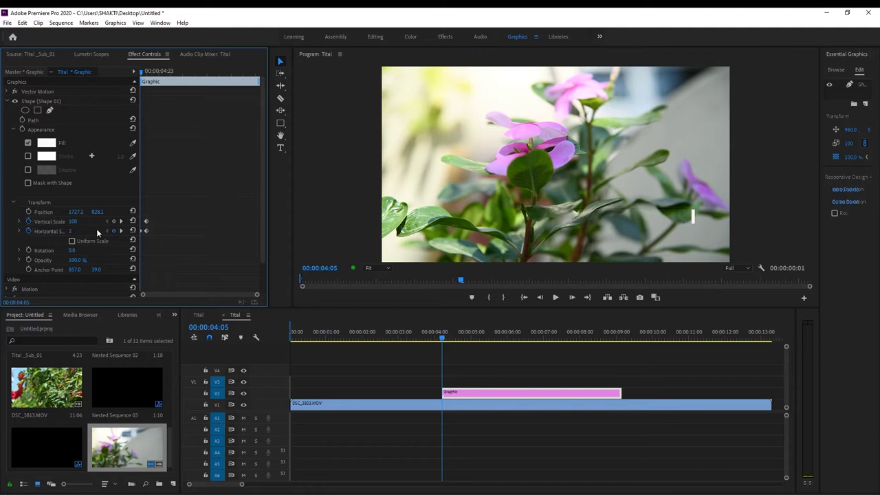
# Rework the horizontal scale keyframes so the bar grows from 2 to full width.
pyautogui.click(150, 72)
pyautogui.click(150, 231)
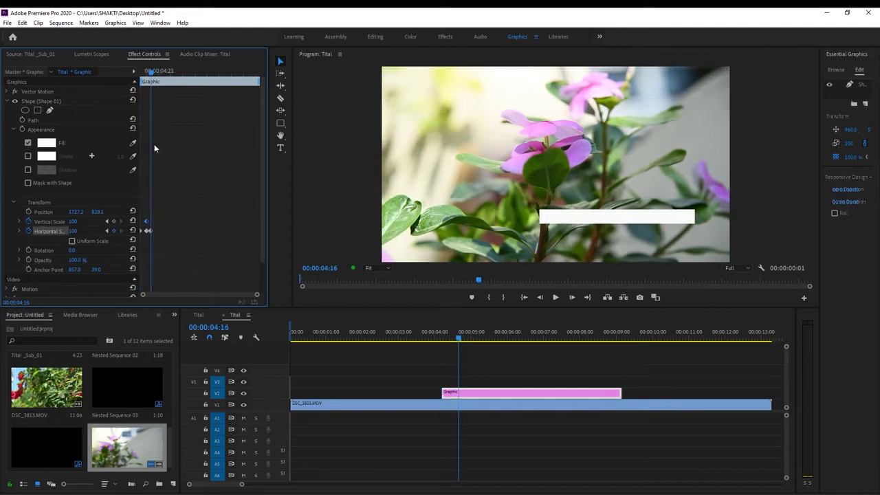
pyautogui.moveTo(150, 72); pyautogui.dragTo(150, 83)
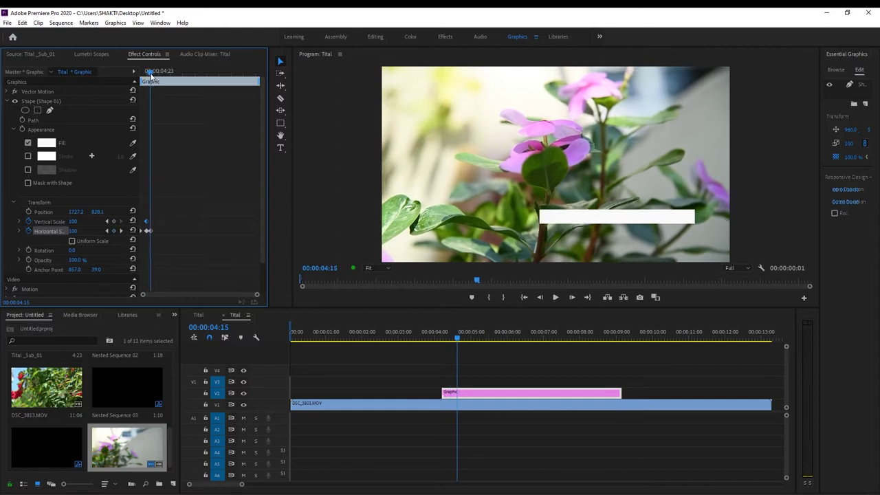
pyautogui.click(73, 231)
pyautogui.write('2')
pyautogui.press('Return')
pyautogui.moveTo(149, 77); pyautogui.dragTo(150, 75)
pyautogui.moveTo(148, 230); pyautogui.dragTo(157, 230)
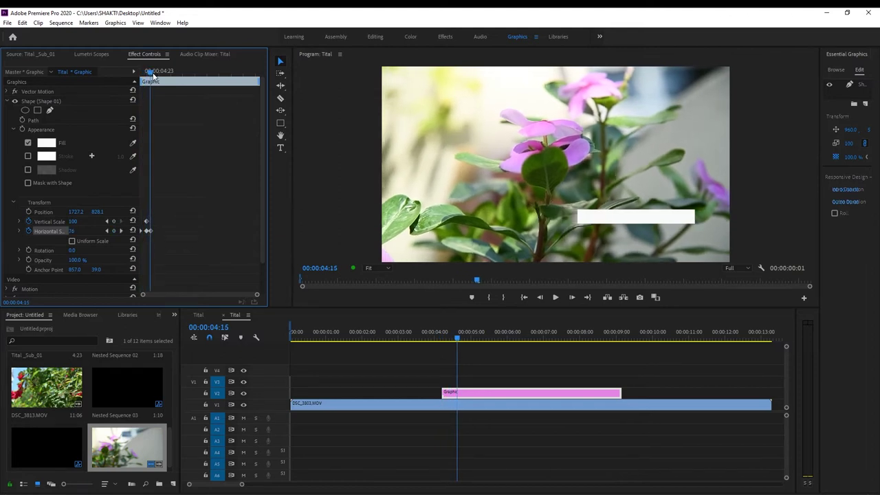
pyautogui.moveTo(156, 76)
pyautogui.mouseDown()
pyautogui.moveTo(147, 74)
pyautogui.moveTo(158, 81)
pyautogui.mouseUp()
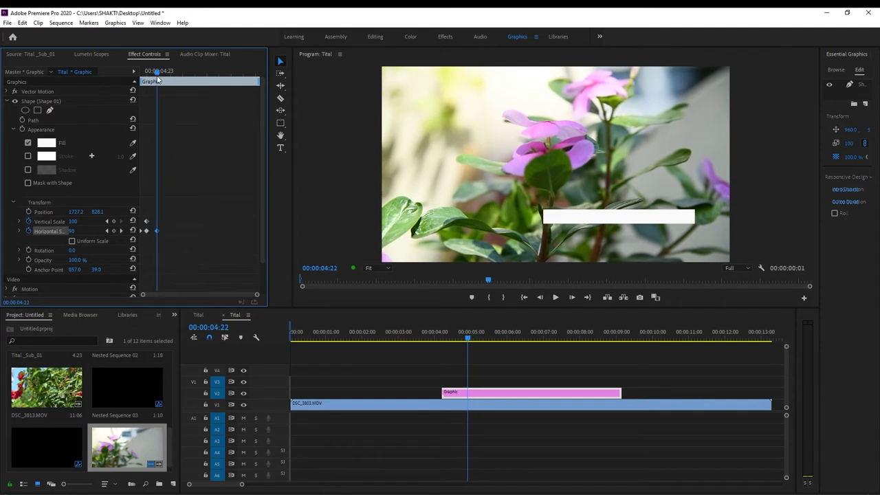
# Set vertical scale to 43, retime the horizontal scale keyframe and play back the bar animation.
pyautogui.moveTo(157, 74); pyautogui.dragTo(135, 83)
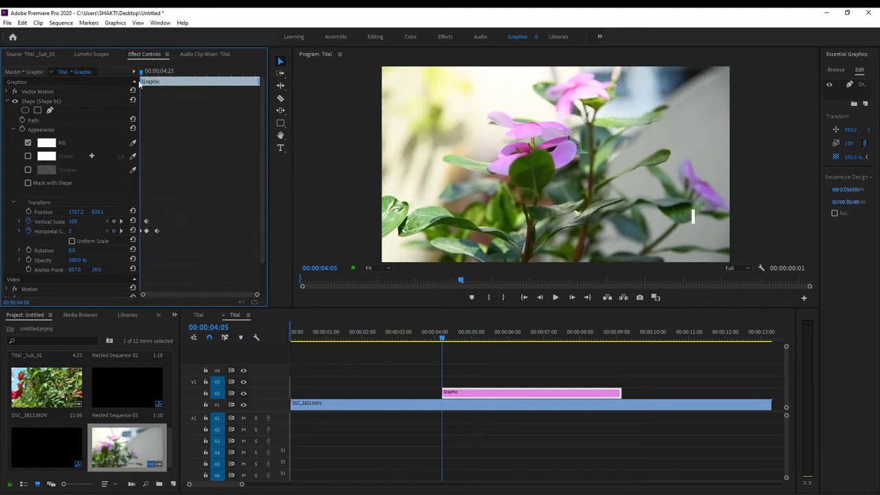
pyautogui.click(79, 221)
pyautogui.write('43')
pyautogui.moveTo(143, 71); pyautogui.dragTo(155, 74)
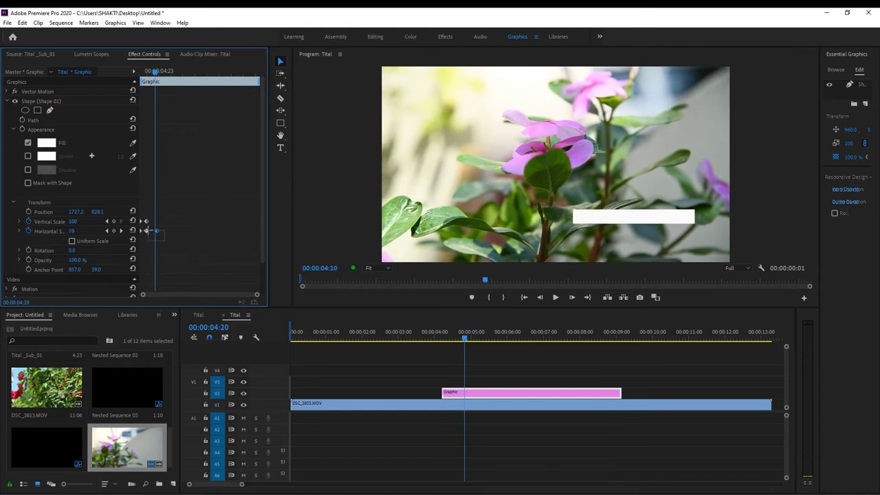
pyautogui.moveTo(146, 233); pyautogui.dragTo(160, 230)
pyautogui.press('space')
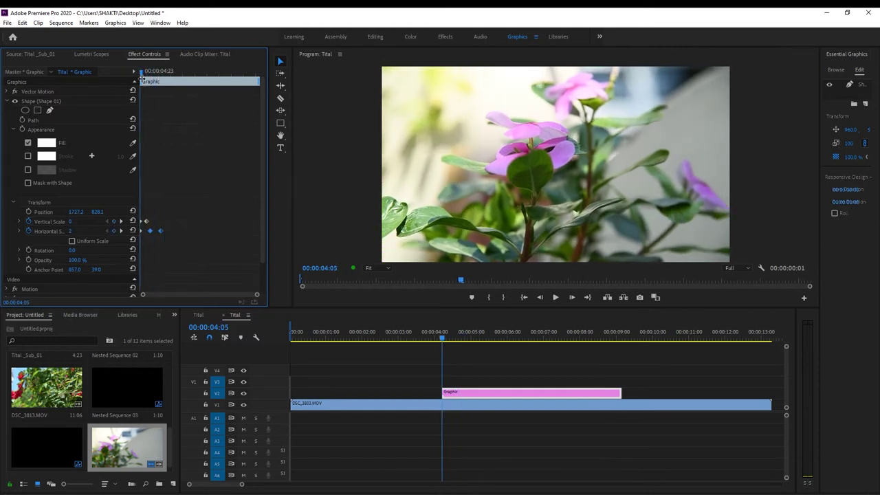
pyautogui.moveTo(146, 71); pyautogui.dragTo(140, 80)
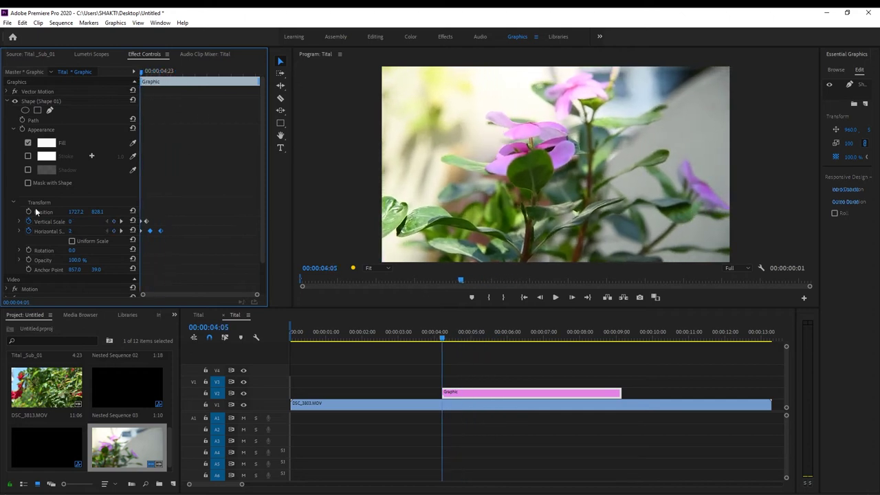
pyautogui.click(7, 101)
# Copy and paste the animated shape layer to duplicate the bar.
pyautogui.click(37, 101)
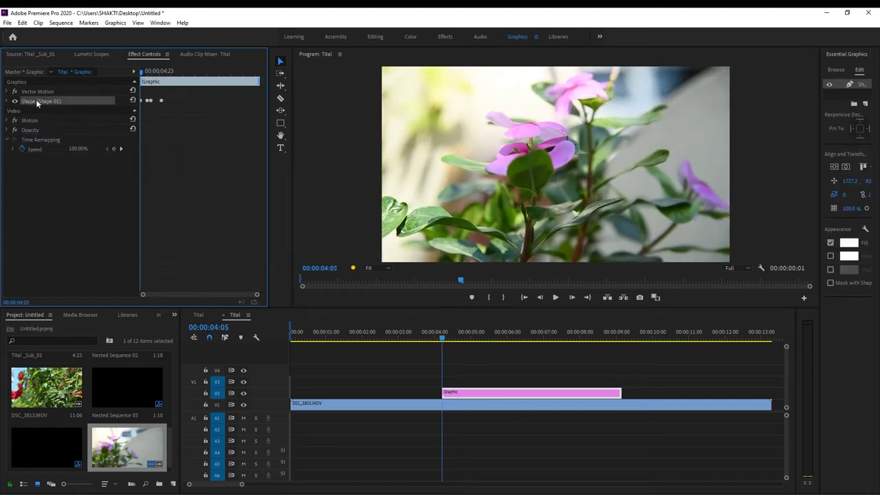
pyautogui.hotkey('ctrl', 'c')
pyautogui.hotkey('ctrl', 'v')
pyautogui.click(7, 101)
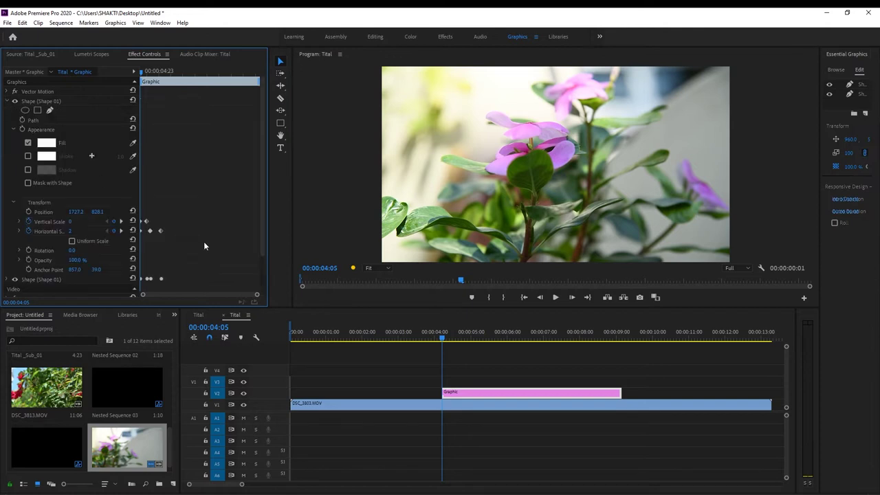
pyautogui.moveTo(142, 71); pyautogui.dragTo(163, 73)
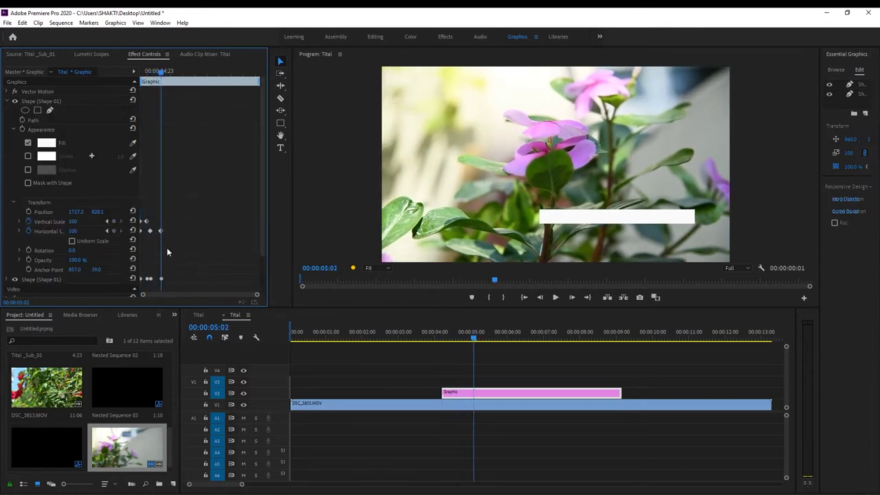
pyautogui.moveTo(165, 241); pyautogui.dragTo(136, 218)
pyautogui.moveTo(161, 72); pyautogui.dragTo(140, 76)
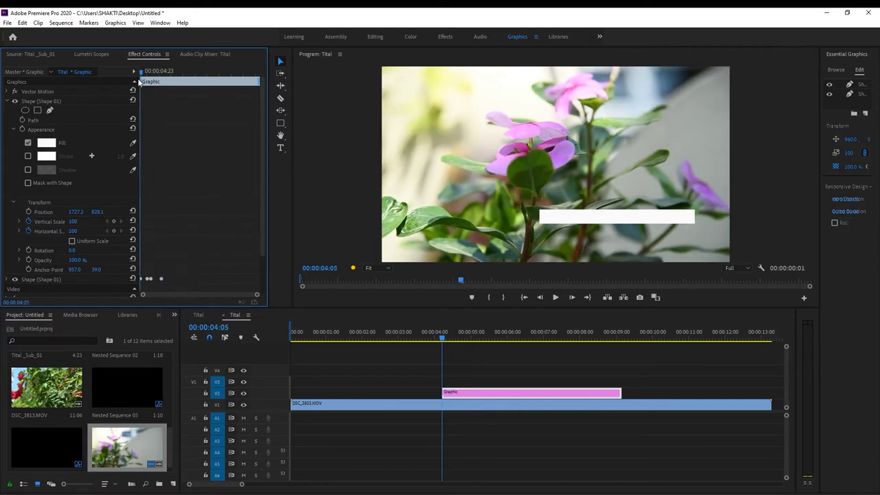
# Change the duplicate bar's fill colour to orange.
pyautogui.click(46, 143)
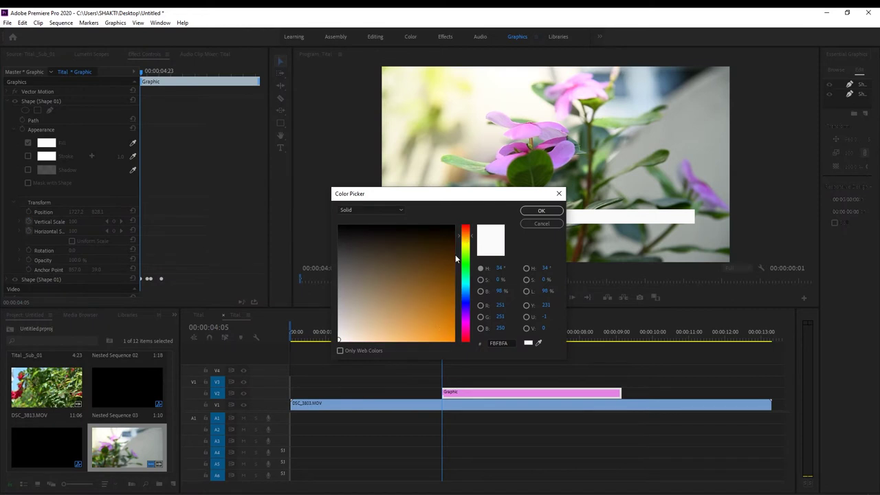
pyautogui.click(445, 339)
pyautogui.click(541, 210)
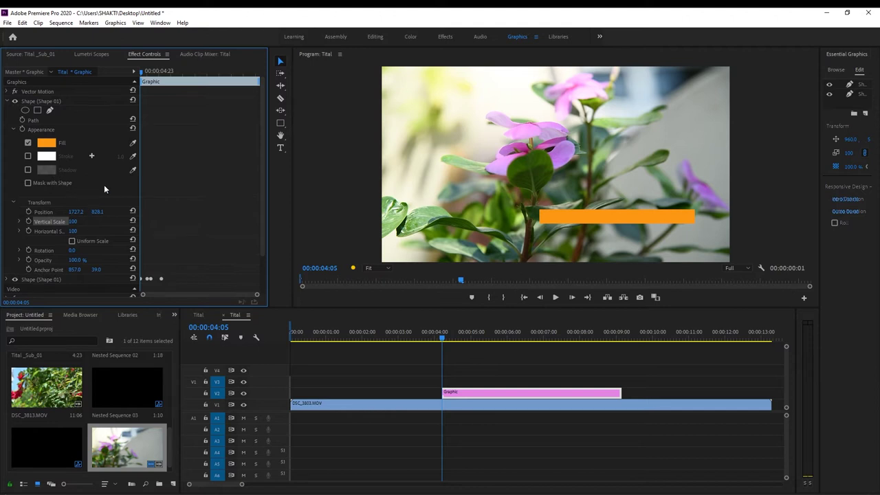
pyautogui.moveTo(149, 76); pyautogui.dragTo(155, 74)
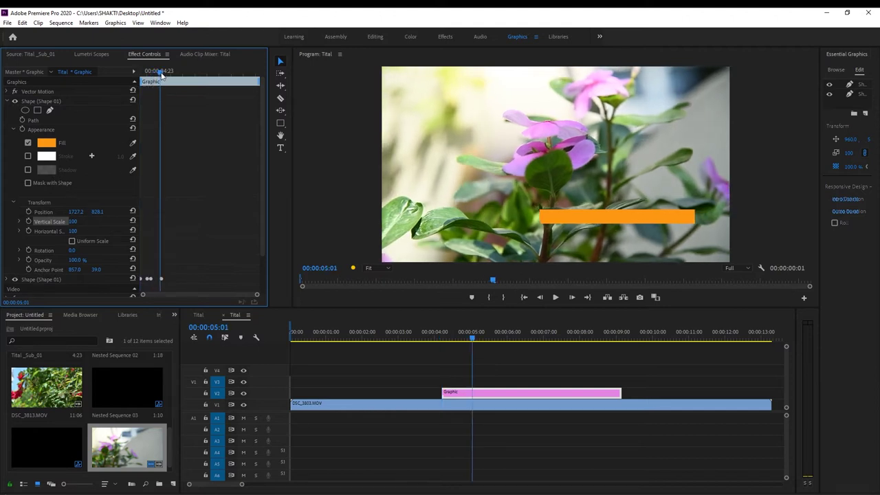
# Try animating the orange copy's horizontal scale, then delete its scale keyframes.
pyautogui.moveTo(72, 231)
pyautogui.mouseDown()
pyautogui.moveTo(80, 231)
pyautogui.moveTo(71, 231)
pyautogui.mouseUp()
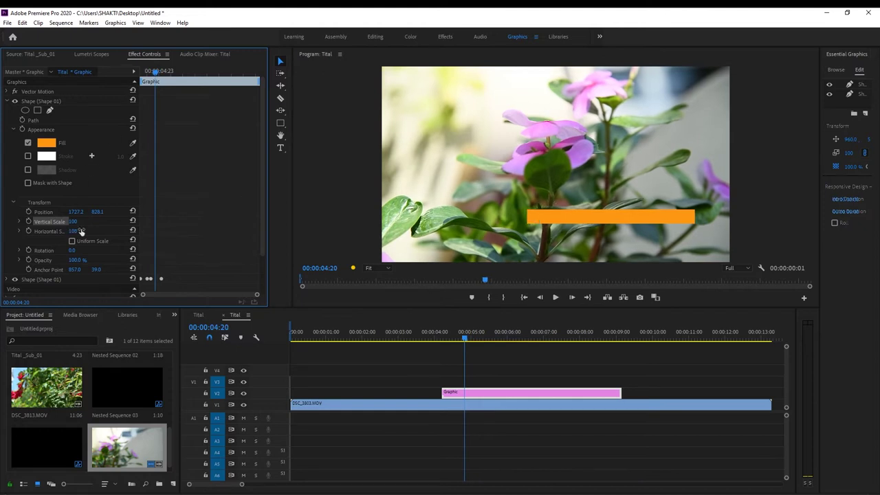
pyautogui.click(28, 231)
pyautogui.moveTo(155, 72); pyautogui.dragTo(146, 73)
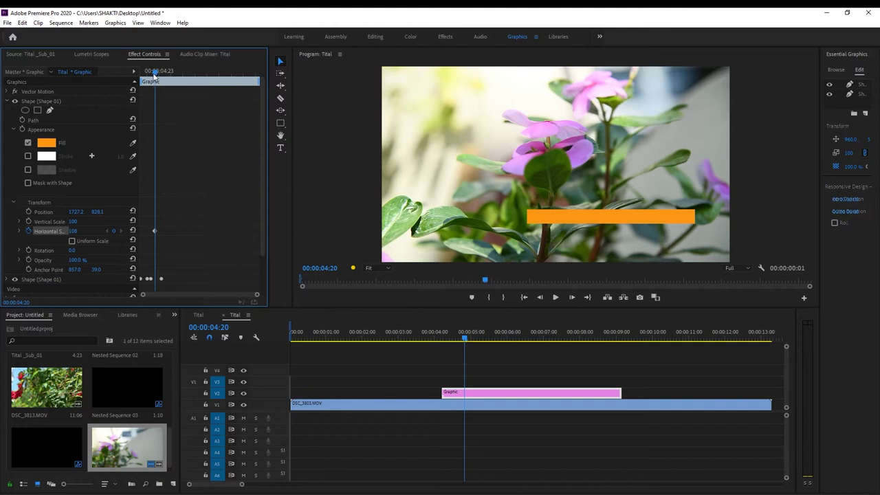
pyautogui.click(73, 232)
pyautogui.write('1')
pyautogui.press('Return')
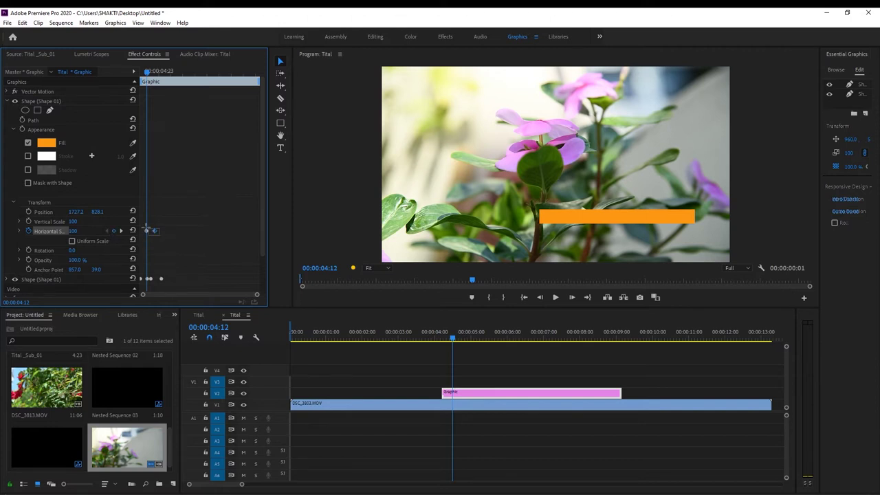
pyautogui.click(30, 231)
pyautogui.click(462, 271)
# Set the orange copy's horizontal scale to 2, making it a thin sliver.
pyautogui.click(74, 230)
pyautogui.click(56, 101)
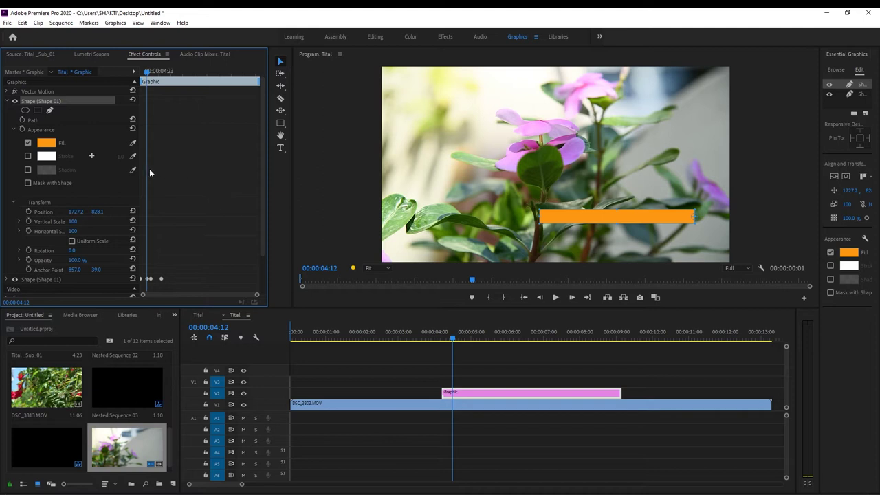
pyautogui.click(80, 230)
pyautogui.write('0')
pyautogui.press('Return')
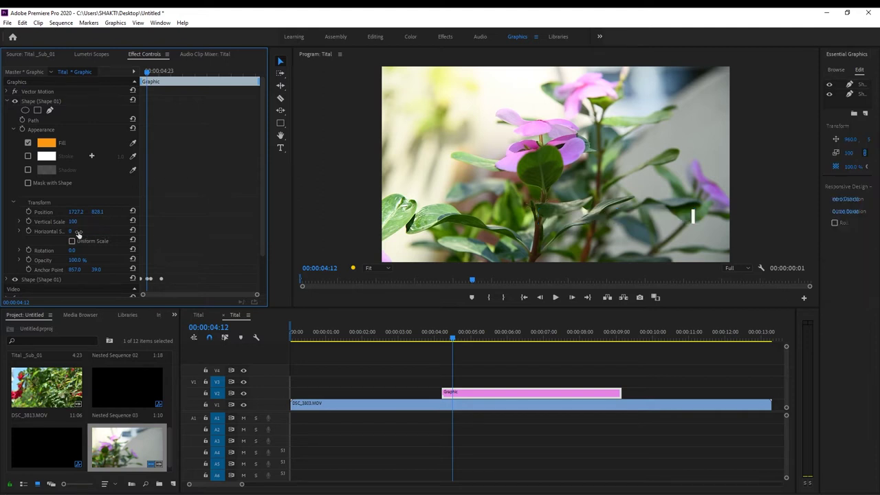
pyautogui.moveTo(78, 233); pyautogui.dragTo(200, 177)
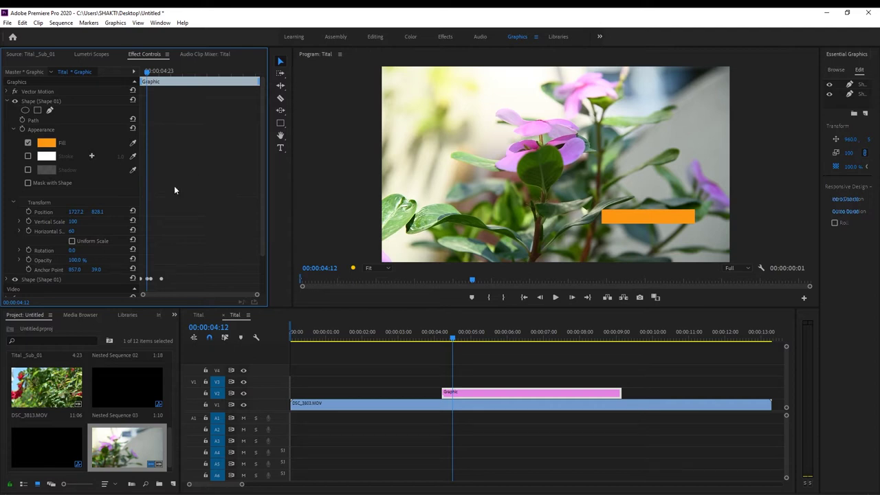
pyautogui.click(73, 231)
pyautogui.write('2')
pyautogui.press('Return')
# Move the orange sliver left to the white bar's left edge.
pyautogui.moveTo(76, 211); pyautogui.dragTo(41, 211)
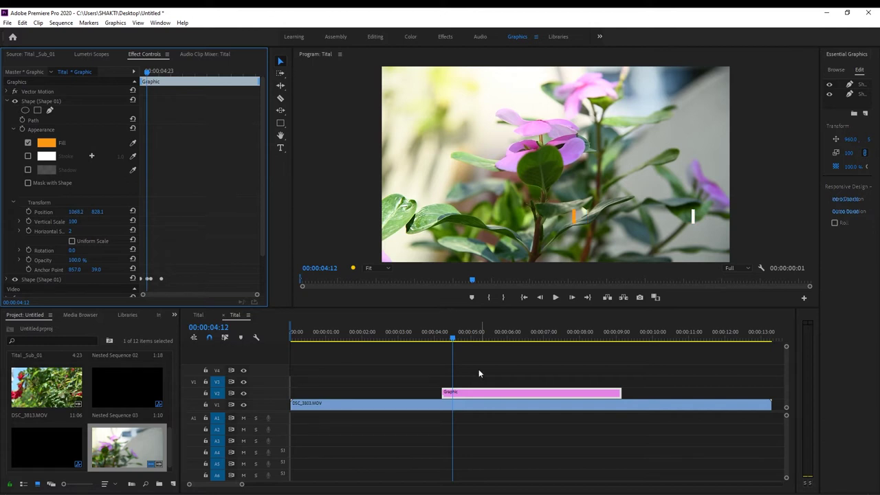
pyautogui.moveTo(452, 339); pyautogui.dragTo(479, 339)
pyautogui.moveTo(82, 214); pyautogui.dragTo(13, 214)
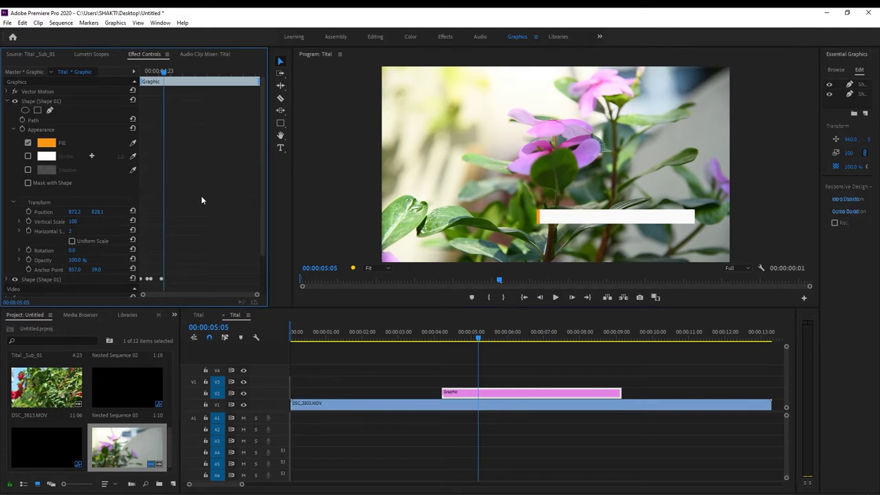
# Fine-tune the orange strip's position at 00:00:05:03, nudging it slightly left.
pyautogui.click(9, 279)
pyautogui.moveTo(262, 168); pyautogui.dragTo(265, 247)
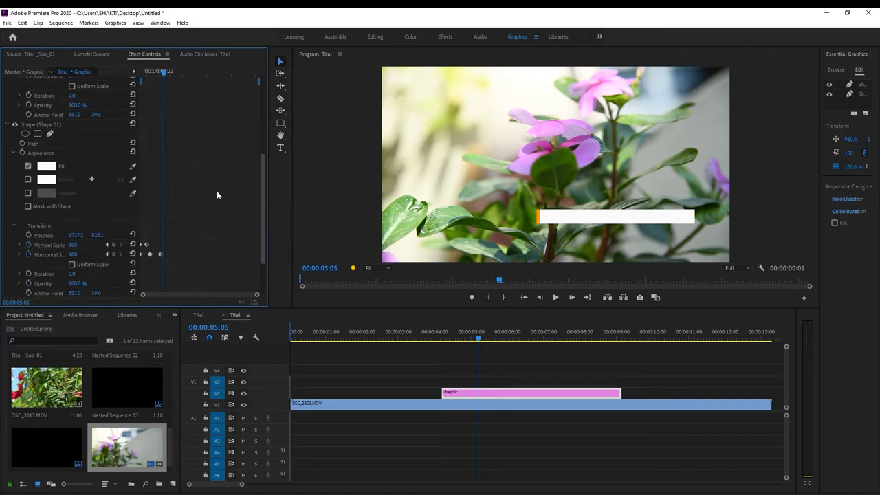
pyautogui.moveTo(163, 72); pyautogui.dragTo(163, 78)
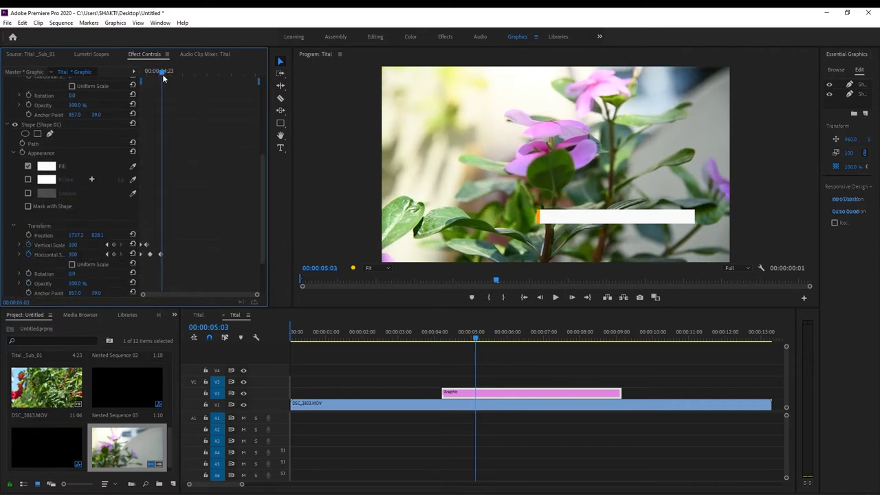
pyautogui.moveTo(263, 191); pyautogui.dragTo(262, 221)
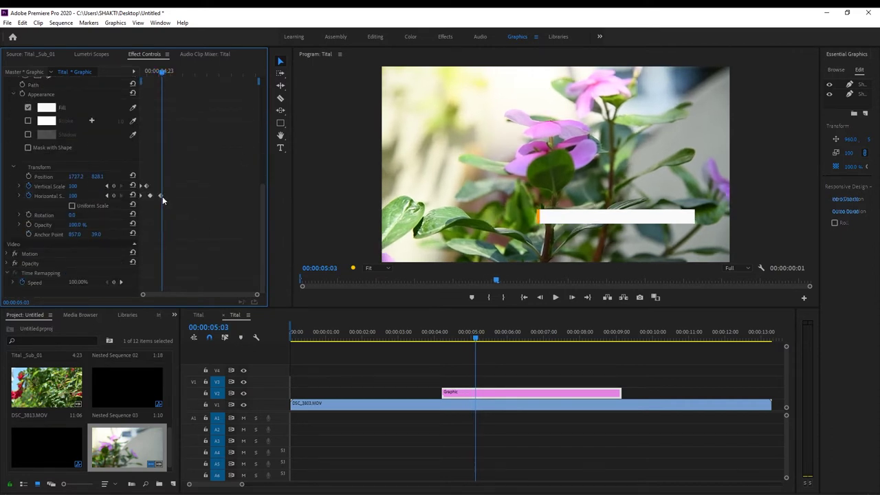
pyautogui.scroll(1, 264, 198)
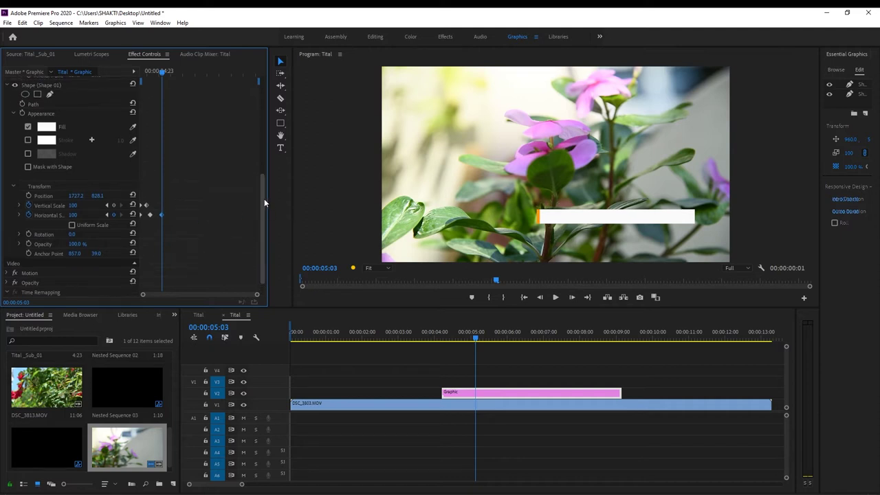
pyautogui.moveTo(264, 199); pyautogui.dragTo(279, 102)
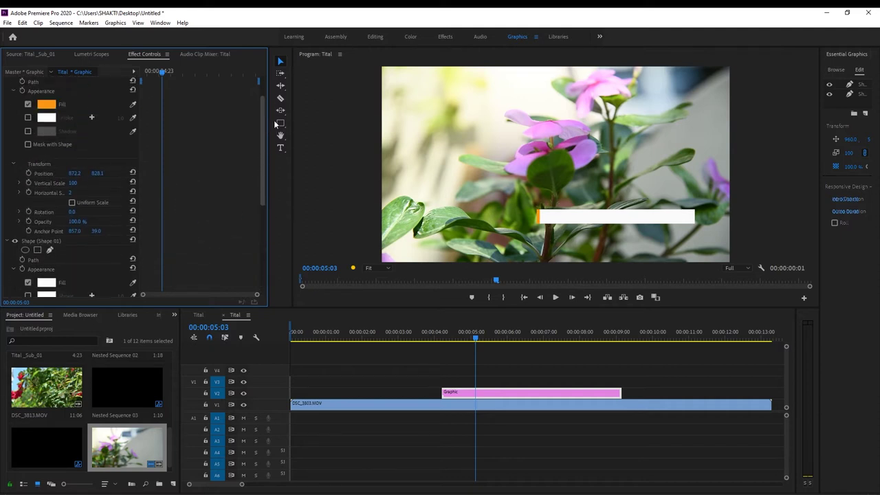
pyautogui.press('Left')
pyautogui.press('Left')
pyautogui.press('Left')
pyautogui.press('Left')
pyautogui.click(376, 267)
# View the preview at 100% and nudge the orange strip slightly right.
pyautogui.click(377, 337)
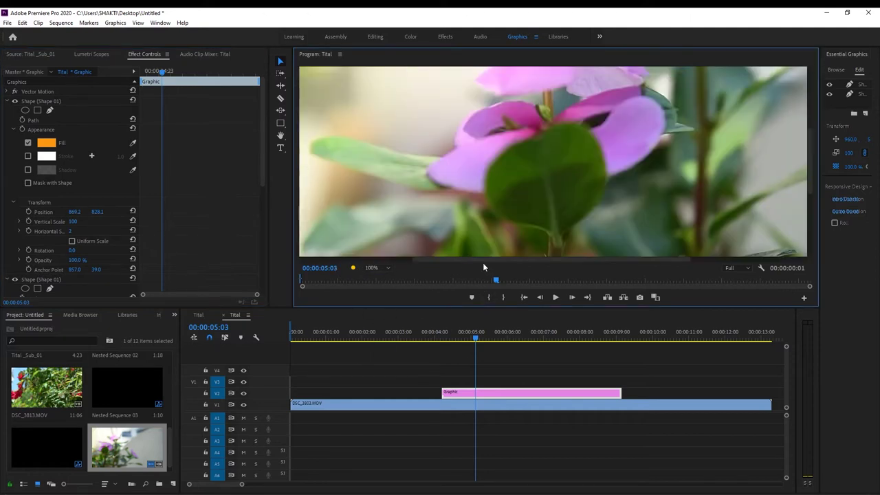
pyautogui.scroll(-5, 798, 210)
pyautogui.click(74, 216)
pyautogui.press('Up')
pyautogui.press('Up')
pyautogui.press('Up')
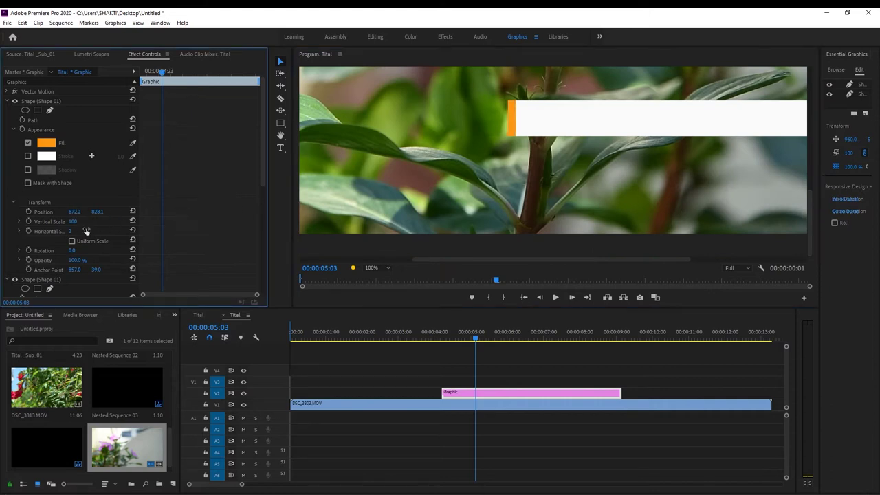
# Keyframe the orange strip's horizontal scale from 0 at 00:05:03 to 3 at 00:05:13, then play back.
pyautogui.click(74, 231)
pyautogui.write('0')
pyautogui.click(28, 231)
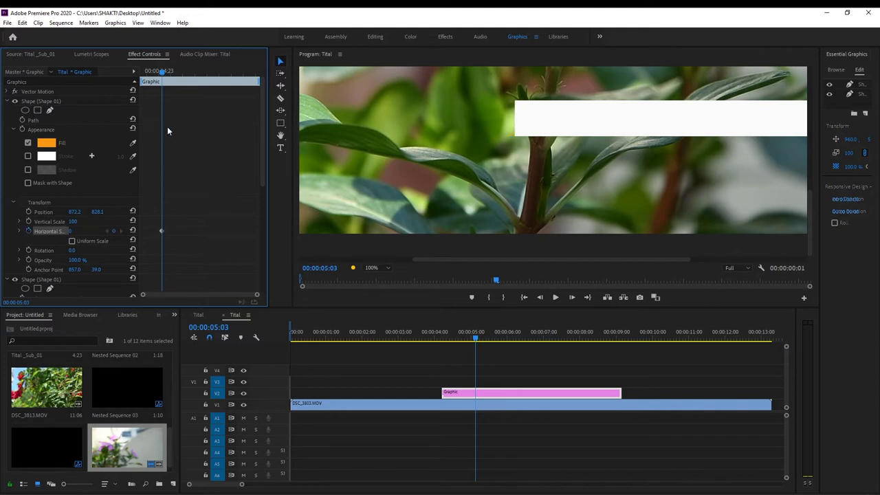
pyautogui.moveTo(162, 74); pyautogui.dragTo(172, 74)
pyautogui.click(79, 230)
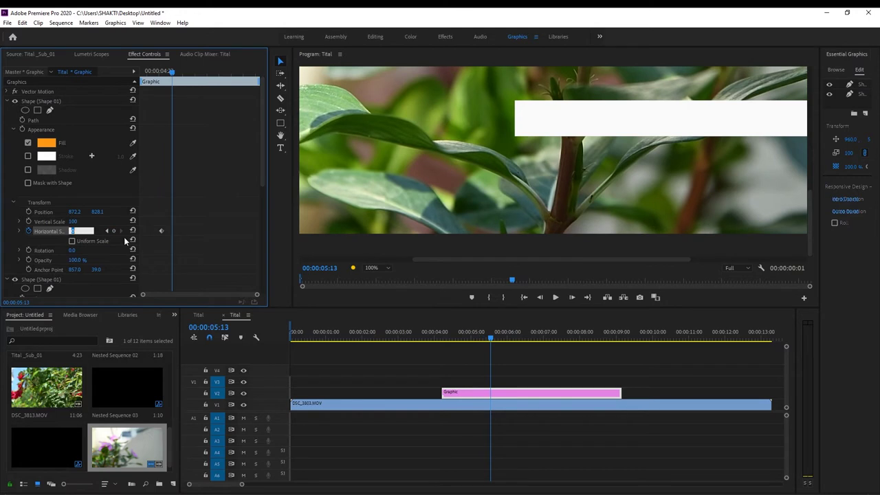
pyautogui.write('3')
pyautogui.press('Return')
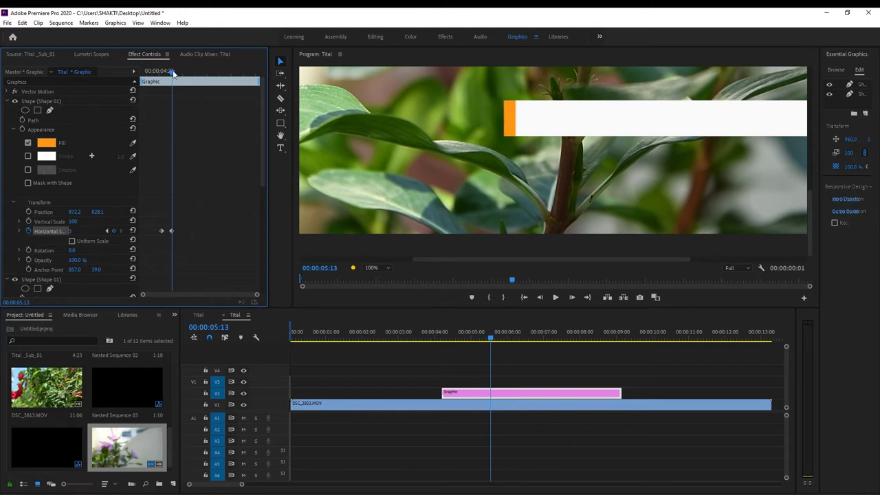
pyautogui.moveTo(172, 71); pyautogui.dragTo(139, 75)
pyautogui.press('space')
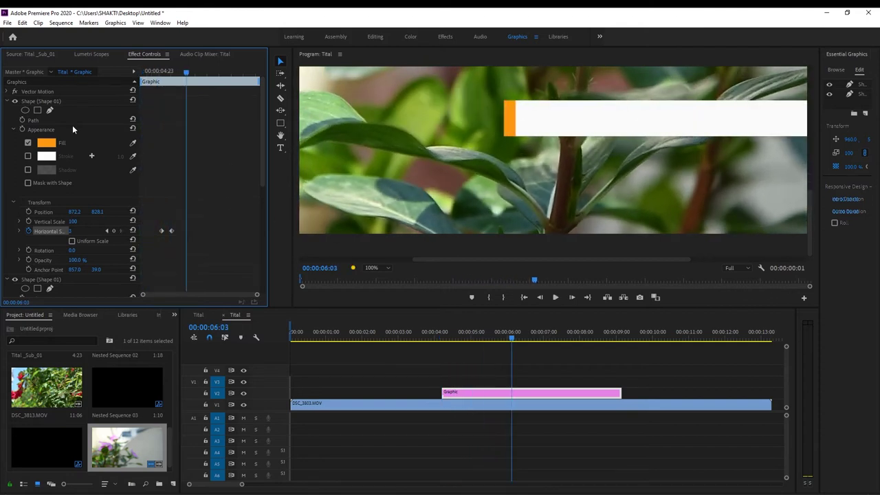
pyautogui.click(9, 101)
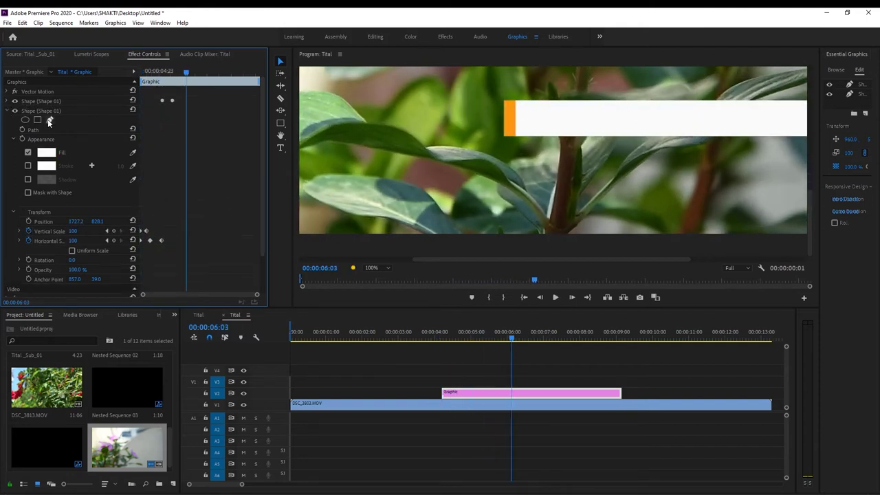
# Add a text layer over the white bar reading 'Studio SHAKTI Modeling'.
pyautogui.click(8, 111)
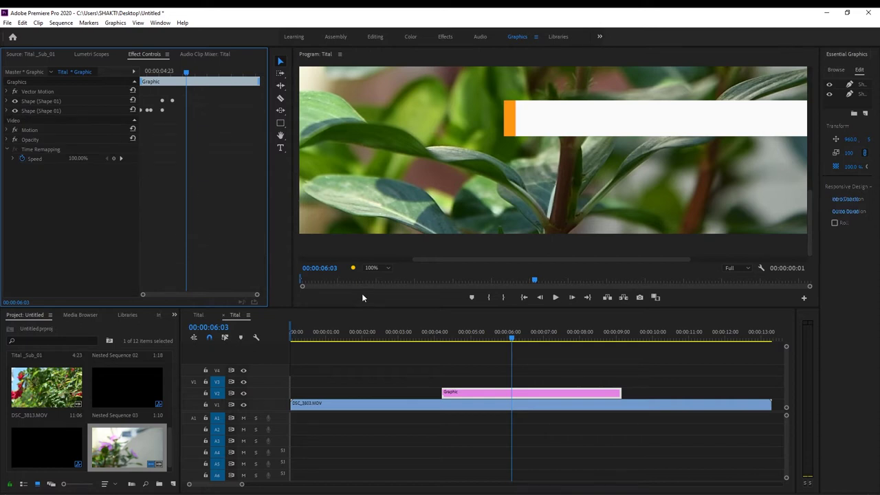
pyautogui.click(521, 390)
pyautogui.click(279, 148)
pyautogui.click(535, 121)
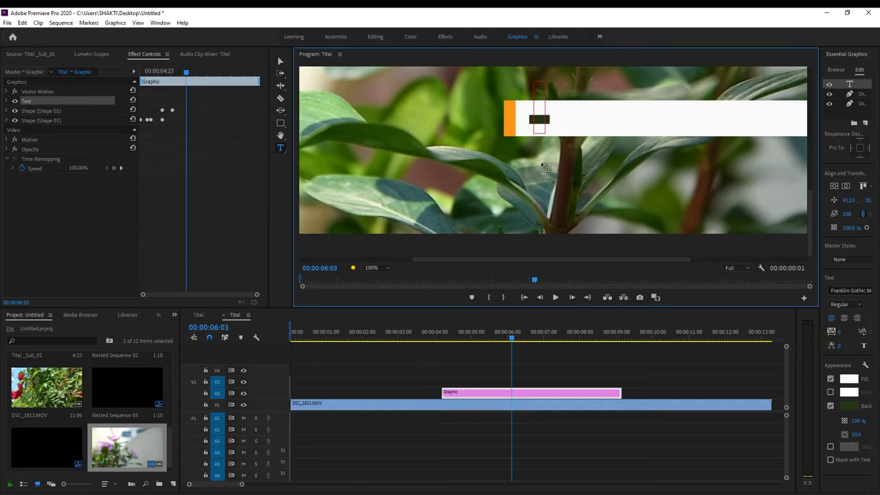
pyautogui.write('Studio SHA')
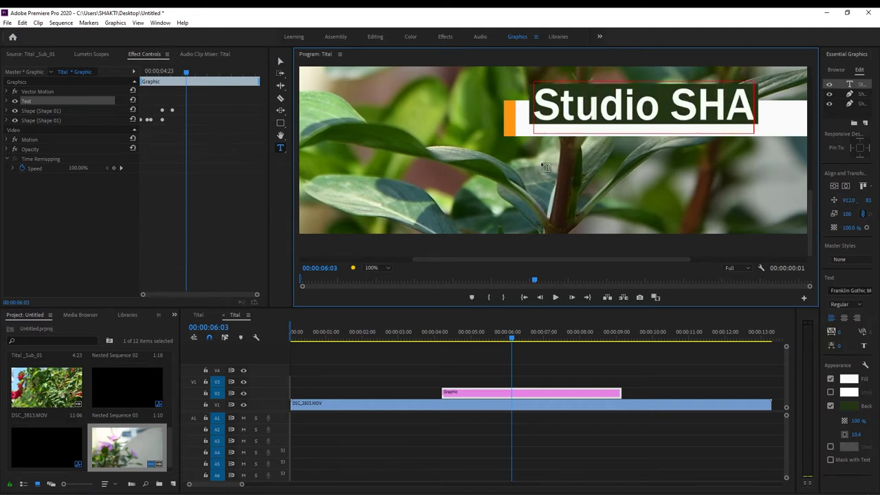
pyautogui.write('KR')
pyautogui.press('BackSpace')
pyautogui.write('T')
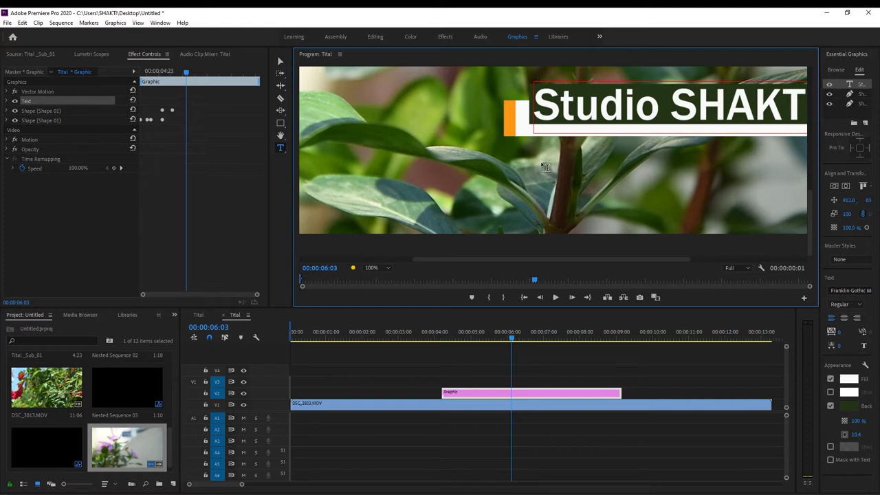
pyautogui.press('Escape')
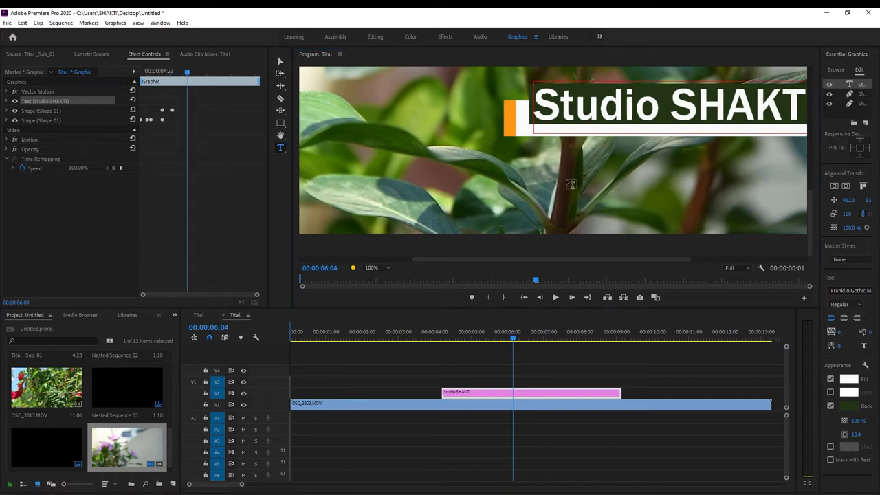
# Finish the title wording while viewing the preview at 75% and then 50%.
pyautogui.press('Right')
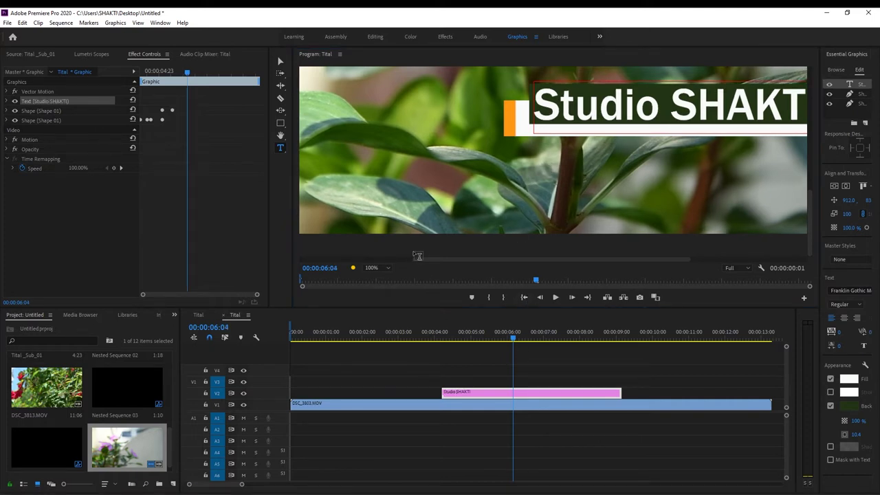
pyautogui.click(387, 268)
pyautogui.click(384, 319)
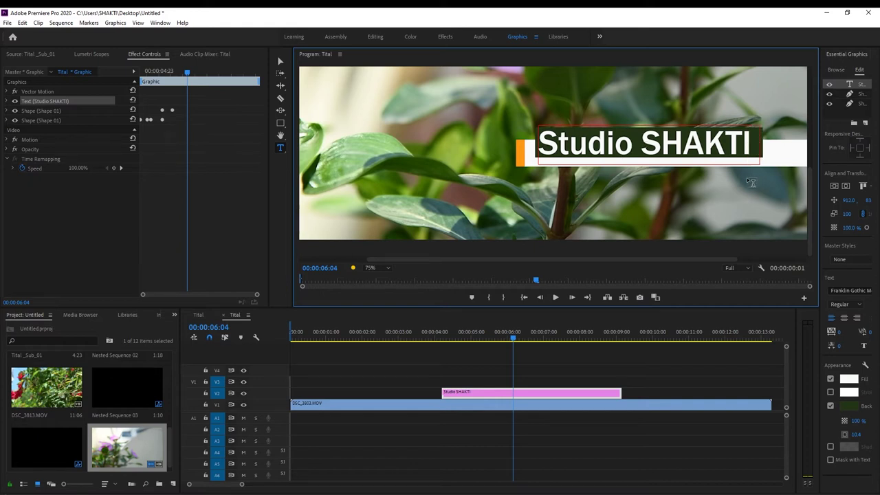
pyautogui.write(' M')
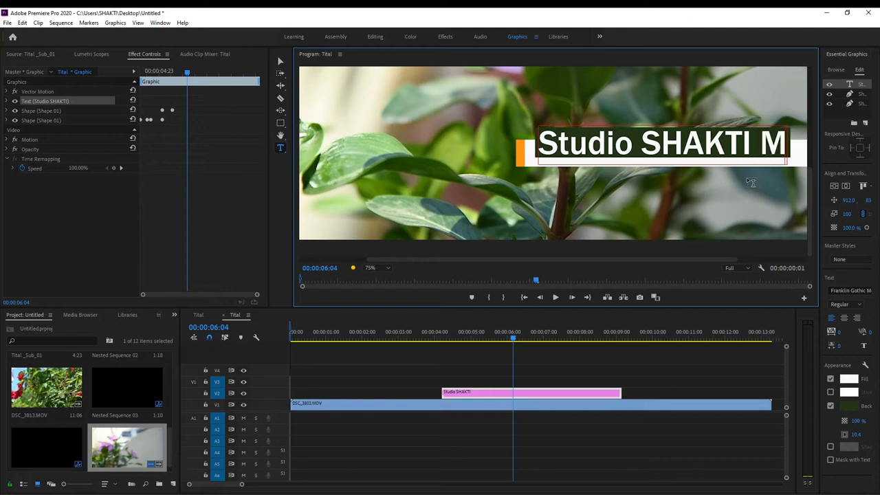
pyautogui.write('o')
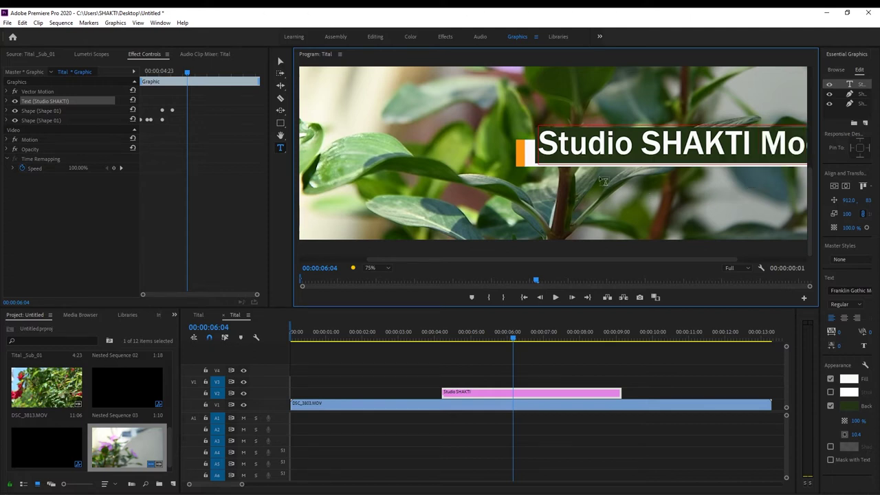
pyautogui.click(384, 268)
pyautogui.click(377, 308)
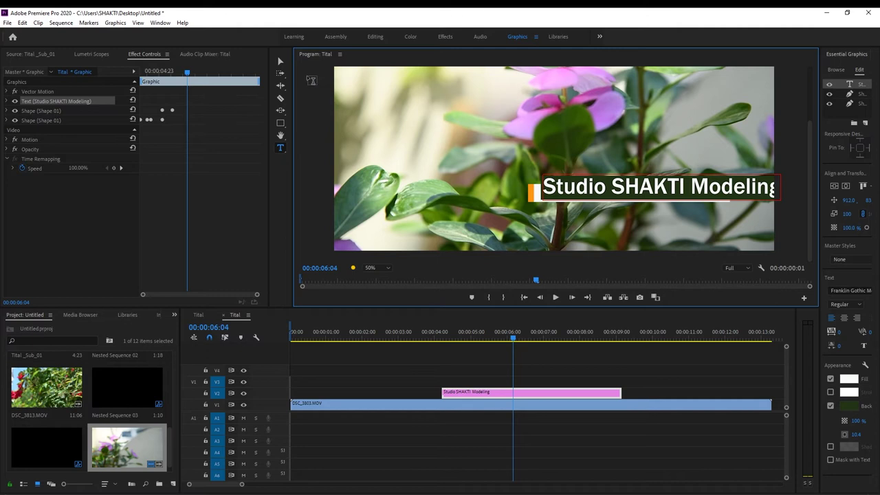
pyautogui.click(280, 61)
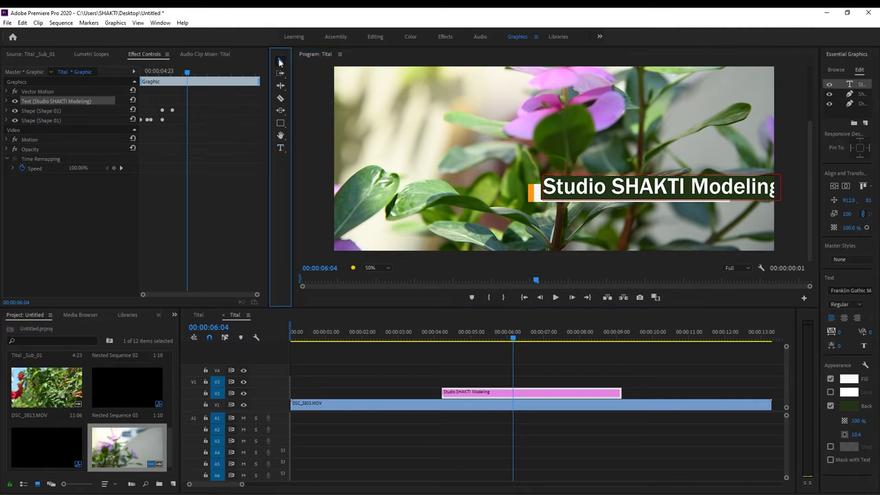
# Scale the title to about 67 and widen its letter spacing.
pyautogui.click(847, 216)
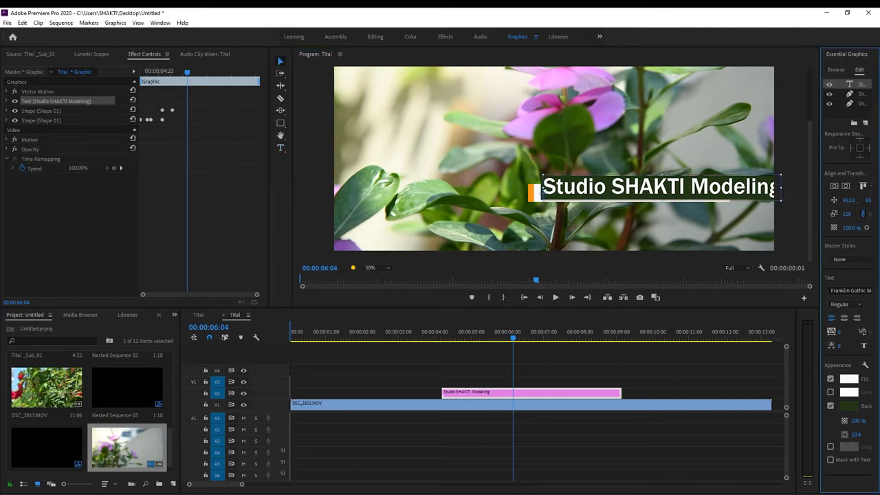
pyautogui.write('67')
pyautogui.press('Return')
pyautogui.press('Down')
pyautogui.press('Down')
pyautogui.press('Up')
pyautogui.press('Up')
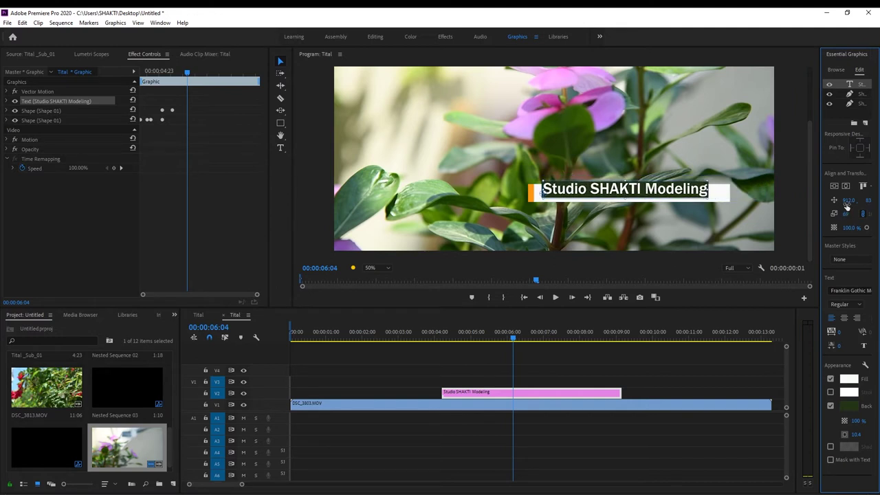
pyautogui.hotkey('alt', 'Right')
pyautogui.hotkey('alt', 'Right')
pyautogui.hotkey('alt', 'Right')
pyautogui.hotkey('alt', 'Right')
pyautogui.hotkey('alt', 'Right')
pyautogui.hotkey('alt', 'Right')
pyautogui.hotkey('alt', 'Right')
pyautogui.hotkey('alt', 'Right')
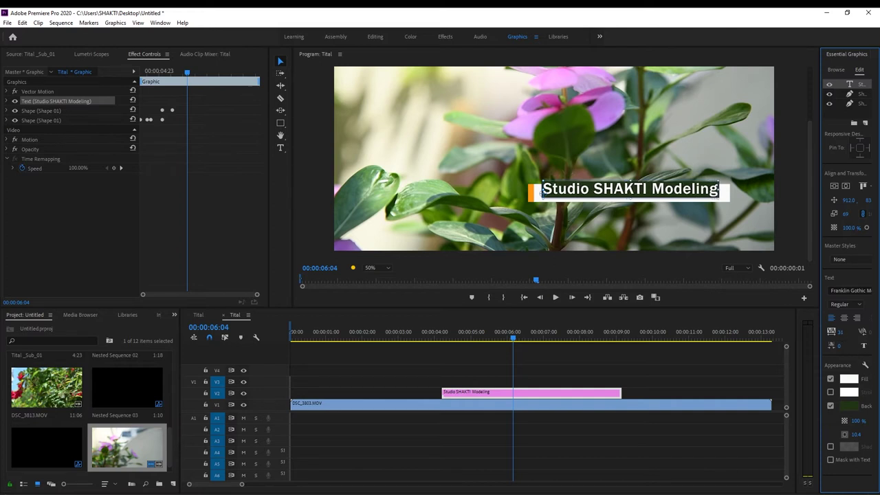
pyautogui.hotkey('alt', 'Right')
pyautogui.hotkey('alt', 'Right')
pyautogui.hotkey('alt', 'Right')
pyautogui.hotkey('alt', 'Right')
pyautogui.hotkey('alt', 'Right')
pyautogui.hotkey('alt', 'Right')
pyautogui.hotkey('alt', 'Right')
pyautogui.hotkey('alt', 'Right')
pyautogui.hotkey('alt', 'Right')
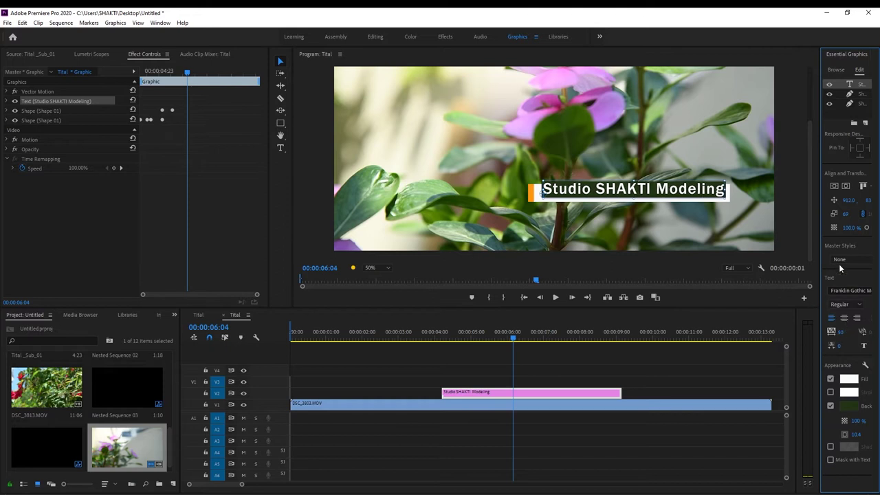
pyautogui.hotkey('alt', 'Left')
pyautogui.hotkey('alt', 'Left')
pyautogui.hotkey('alt', 'Left')
pyautogui.hotkey('alt', 'Left')
pyautogui.hotkey('alt', 'Left')
pyautogui.hotkey('alt', 'Right')
pyautogui.hotkey('alt', 'Right')
pyautogui.hotkey('alt', 'Right')
pyautogui.hotkey('alt', 'Right')
pyautogui.hotkey('alt', 'Right')
pyautogui.hotkey('alt', 'Right')
pyautogui.hotkey('alt', 'Right')
pyautogui.hotkey('alt', 'Right')
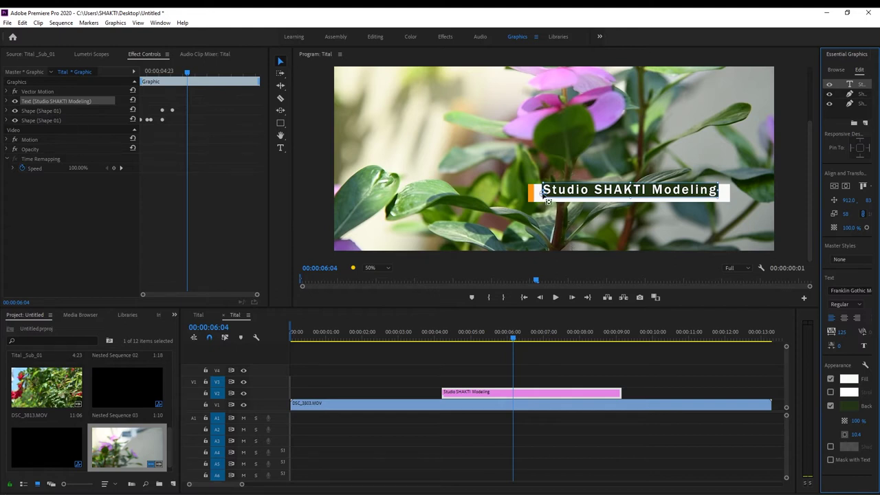
# Position the title over the white bar beside the orange strip, then return to 00:00:05:14.
pyautogui.moveTo(548, 200); pyautogui.dragTo(596, 196)
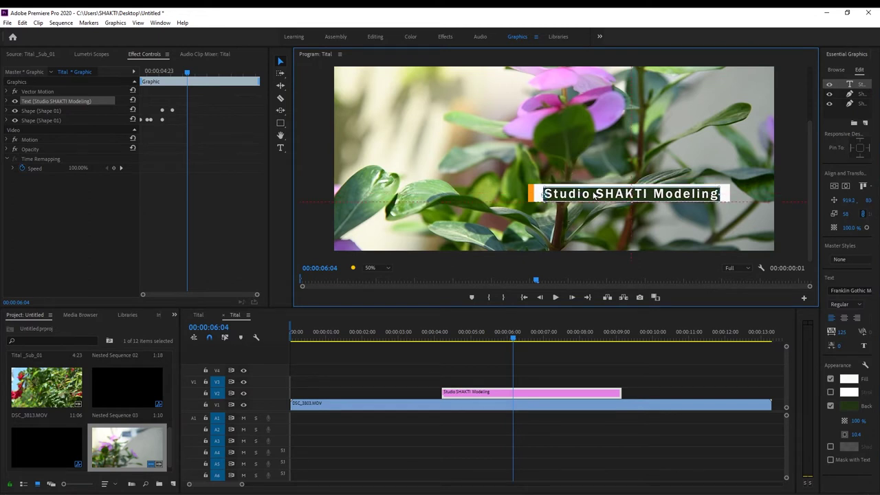
pyautogui.moveTo(592, 195); pyautogui.dragTo(591, 193)
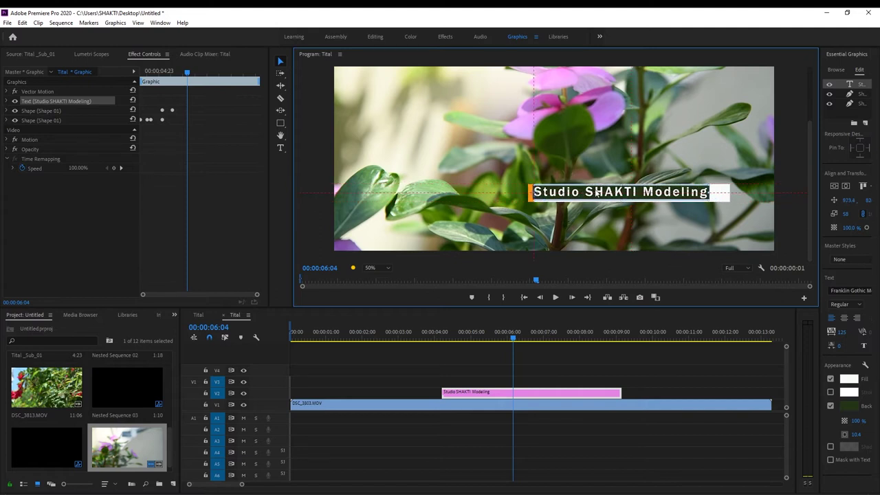
pyautogui.moveTo(597, 193); pyautogui.dragTo(600, 194)
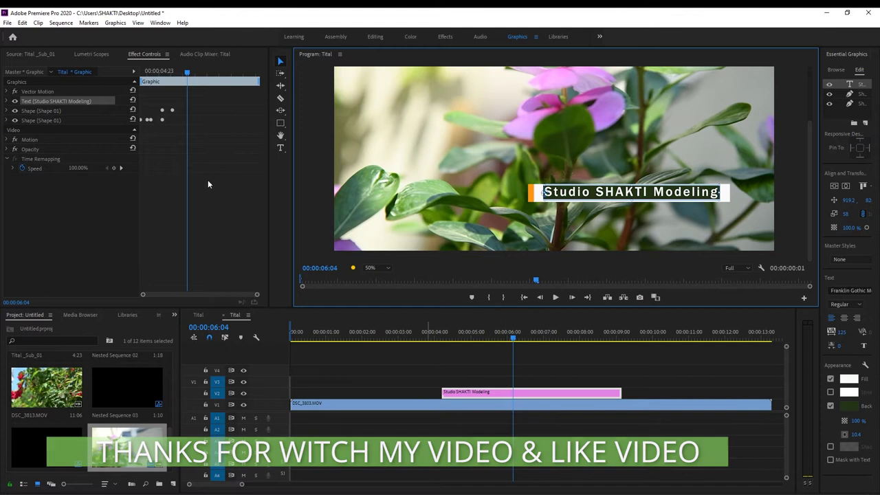
pyautogui.moveTo(187, 72); pyautogui.dragTo(174, 73)
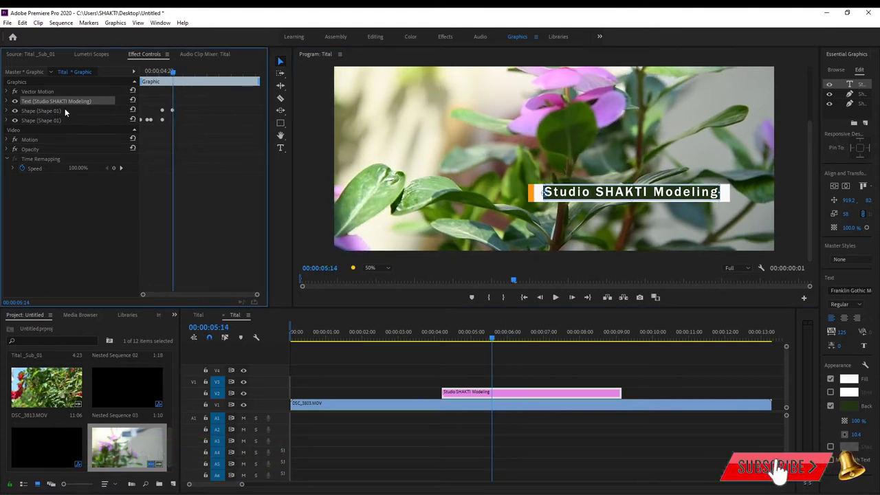
# Add a rectangle mask to the title text and set its feather to 0.
pyautogui.click(10, 101)
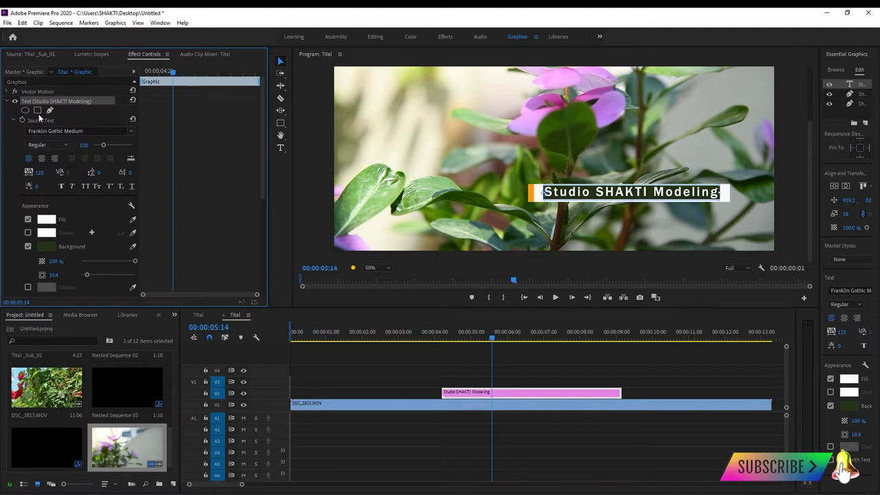
pyautogui.click(37, 110)
pyautogui.moveTo(570, 131); pyautogui.dragTo(604, 179)
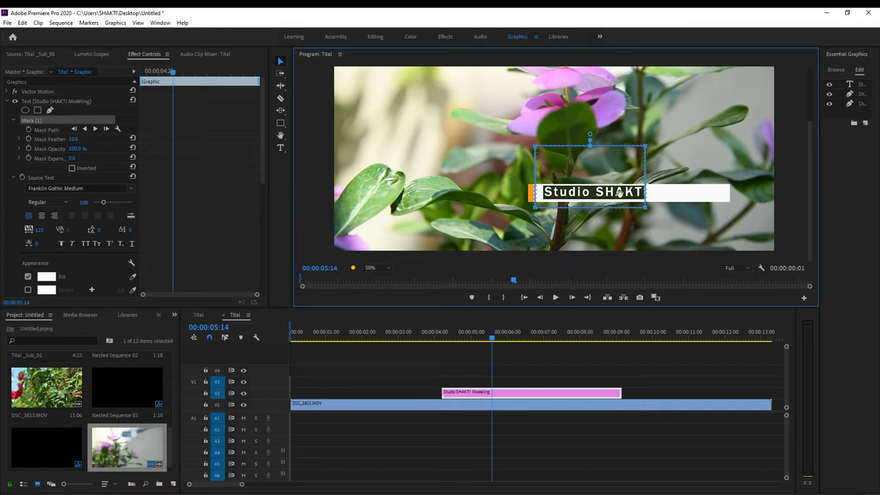
pyautogui.click(380, 269)
pyautogui.click(379, 307)
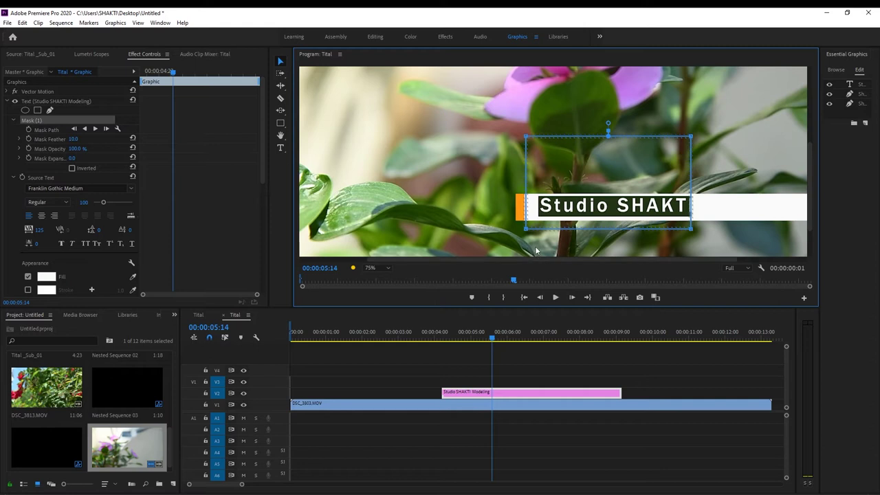
pyautogui.moveTo(71, 139); pyautogui.dragTo(63, 139)
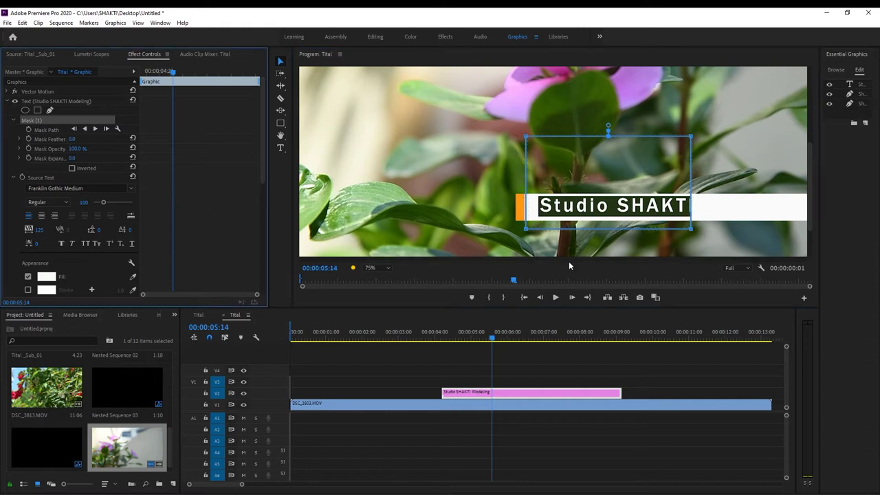
# Drag the mask's edges to tightly frame the full 'Studio SHAKTI Modeling' wording.
pyautogui.click(528, 234)
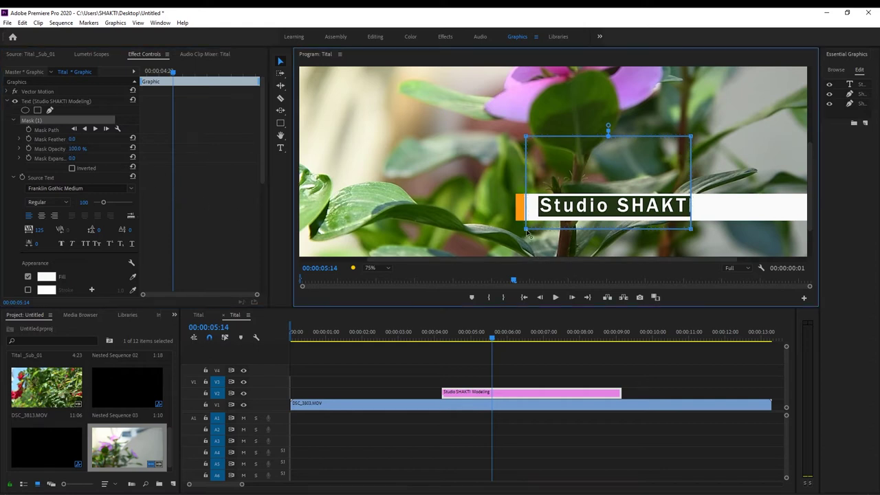
pyautogui.moveTo(690, 232); pyautogui.dragTo(692, 224)
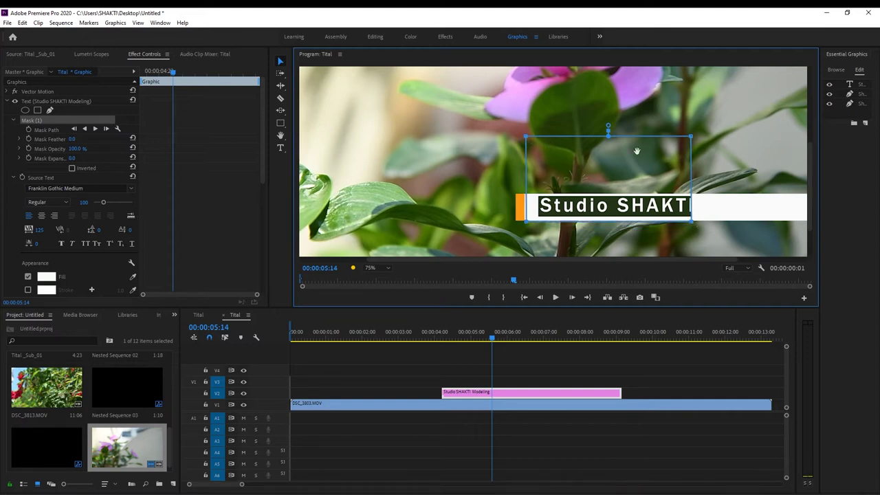
pyautogui.moveTo(692, 138); pyautogui.dragTo(693, 197)
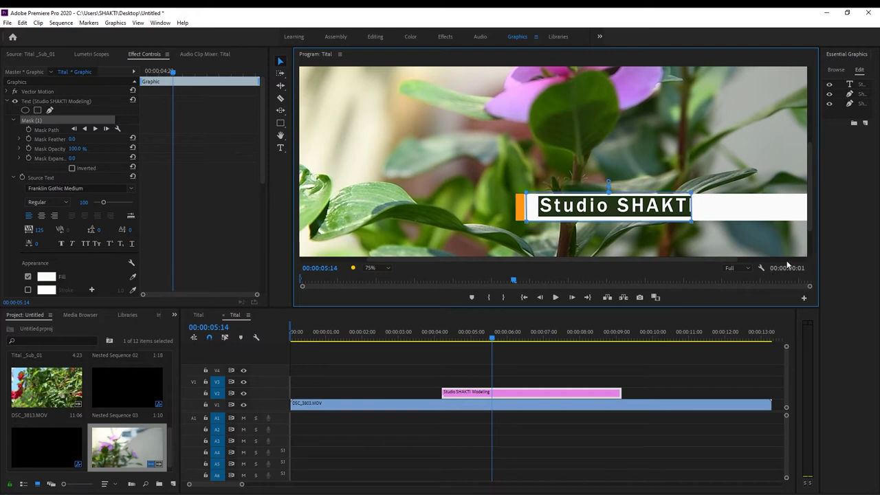
pyautogui.hscroll(3, 788, 265)
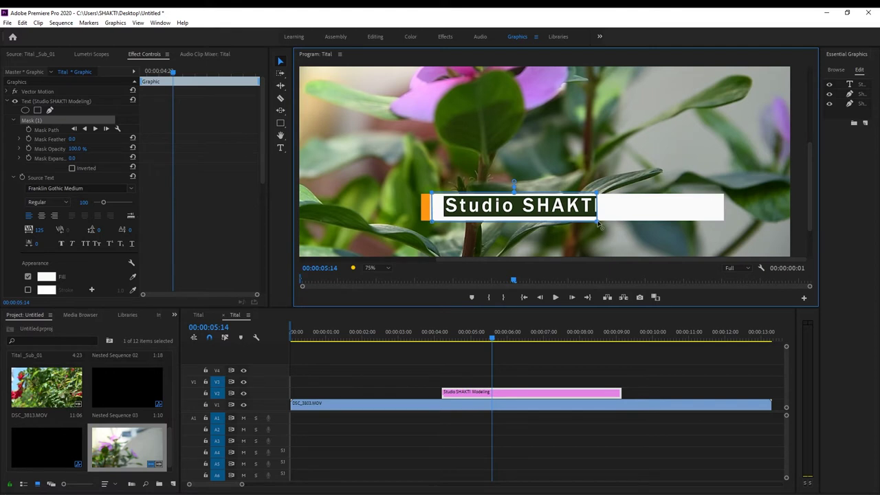
pyautogui.moveTo(596, 194); pyautogui.dragTo(723, 194)
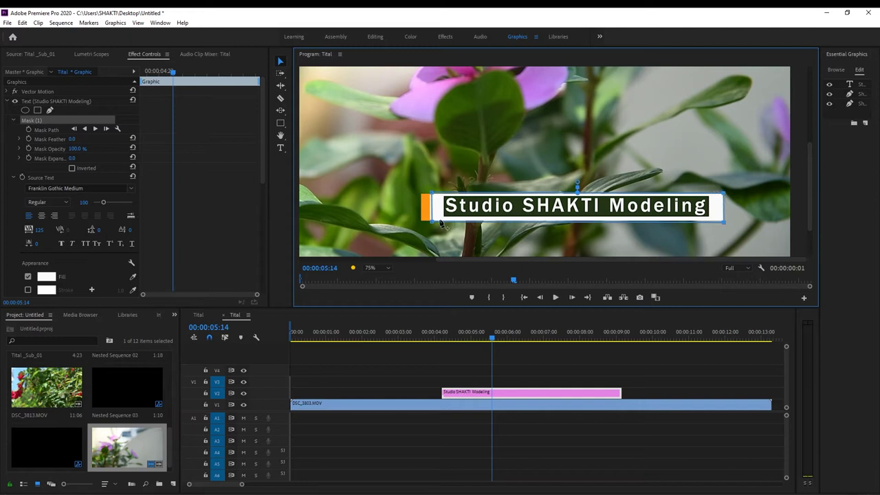
pyautogui.click(382, 268)
# Turn off the title's dark background and fill the text with orange sampled from the accent bar.
pyautogui.click(378, 328)
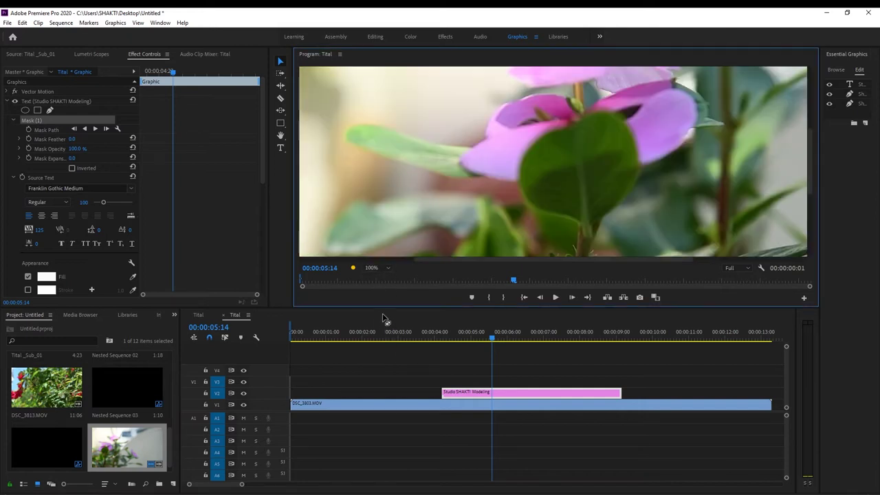
pyautogui.scroll(-3, 808, 234)
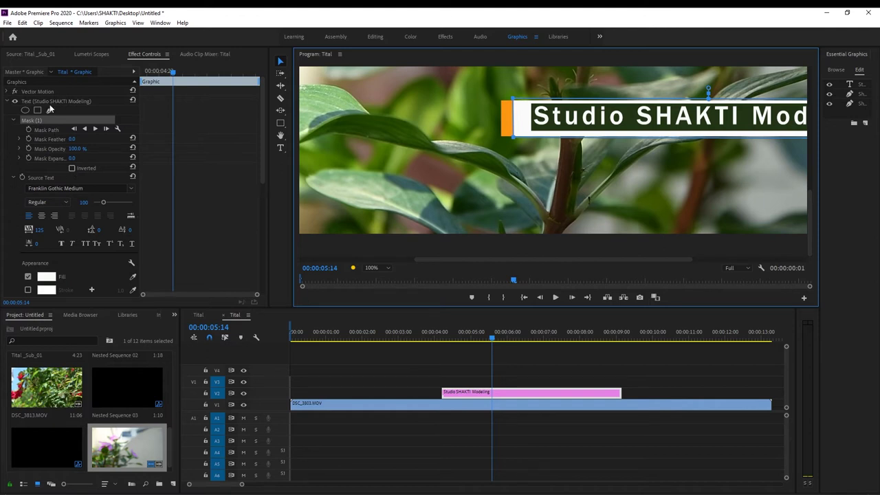
pyautogui.scroll(-2, 169, 252)
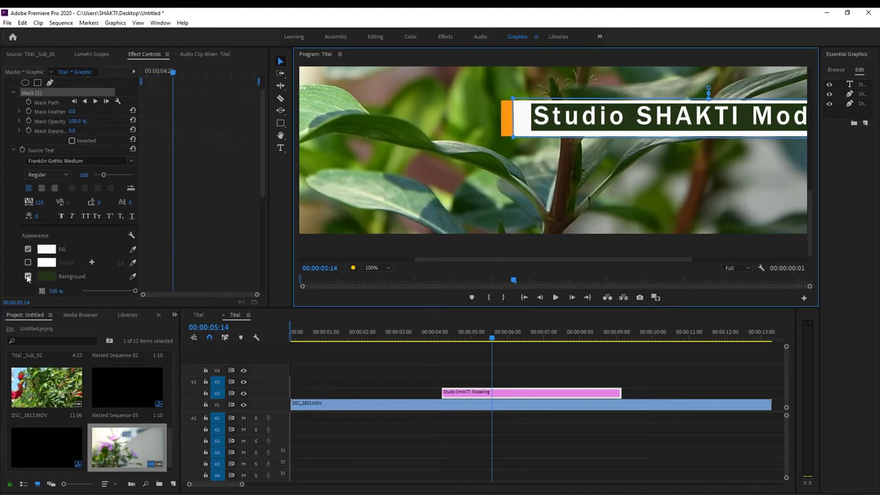
pyautogui.click(165, 240)
pyautogui.click(53, 251)
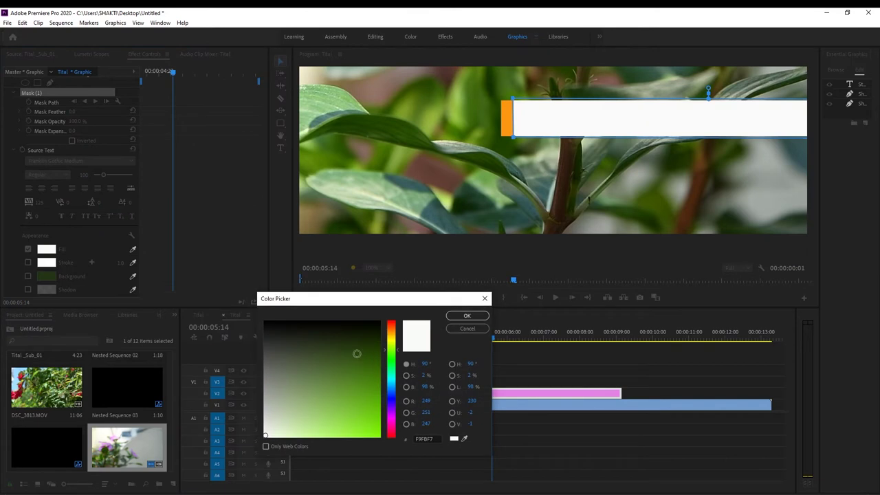
pyautogui.click(464, 438)
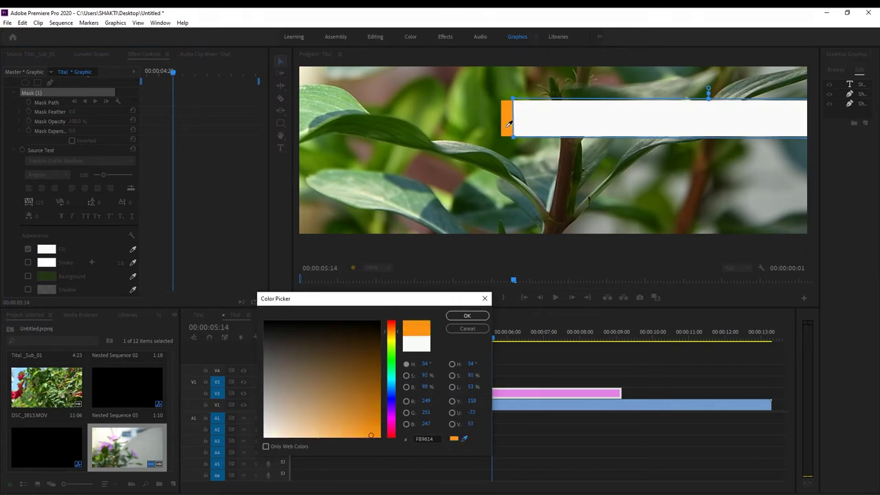
pyautogui.click(466, 316)
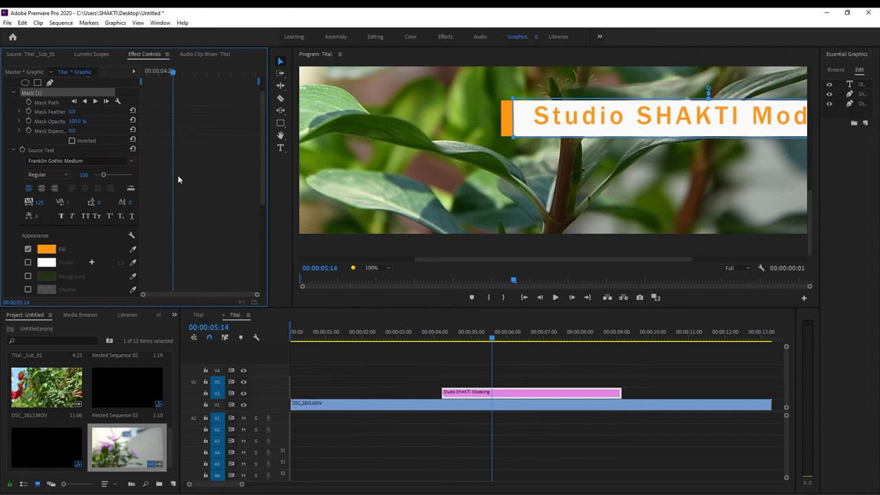
pyautogui.scroll(-1, 177, 177)
pyautogui.scroll(-1, 177, 178)
pyautogui.scroll(-1, 177, 177)
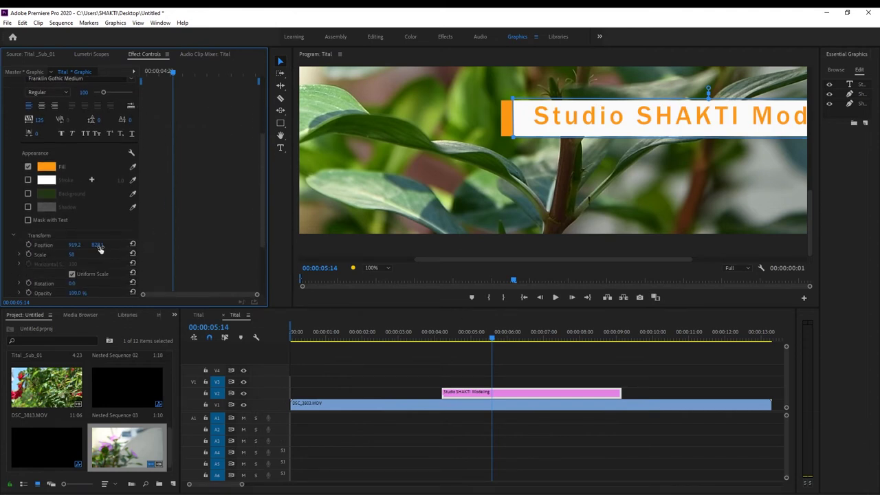
# Nudge the title's Position Y slightly down and move the playhead to around 00:00:05:06.
pyautogui.moveTo(97, 244); pyautogui.dragTo(102, 244)
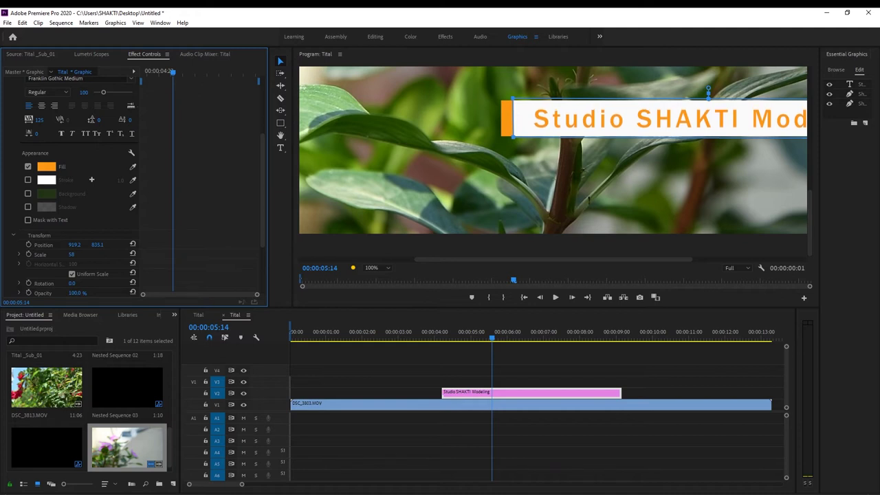
pyautogui.moveTo(102, 244); pyautogui.dragTo(100, 244)
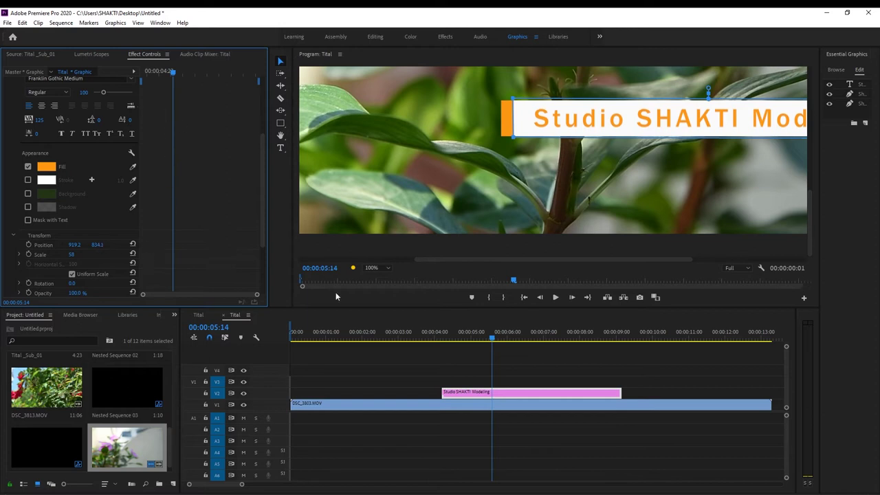
pyautogui.moveTo(171, 73); pyautogui.dragTo(160, 81)
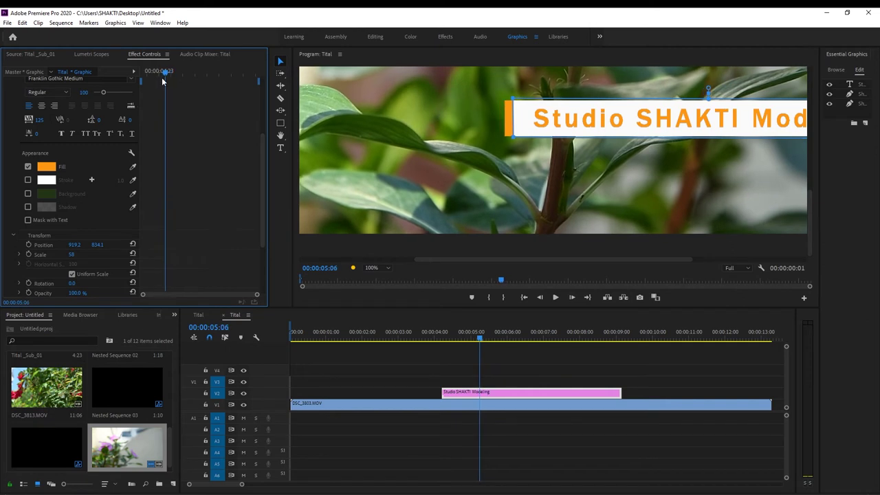
pyautogui.moveTo(159, 78); pyautogui.dragTo(166, 80)
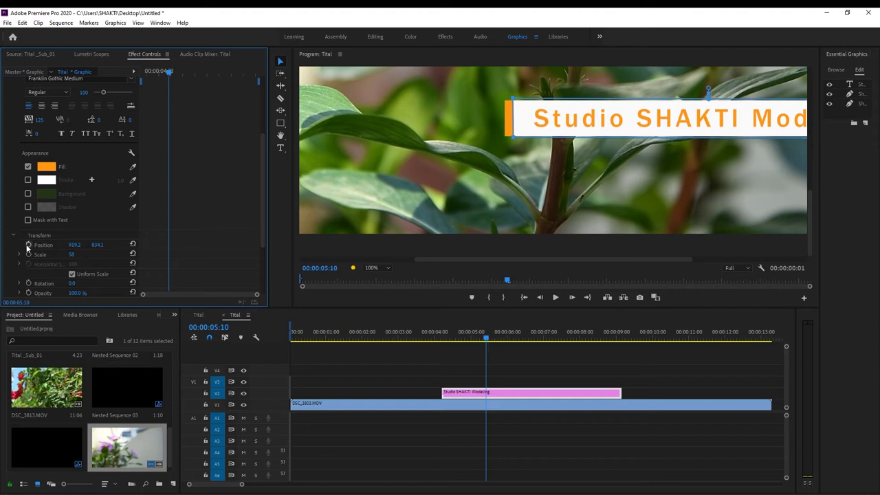
# Keyframe the title's Position from X 101.2 at 00:00:05:10 back to its rest position at 00:00:06:00.
pyautogui.click(74, 244)
pyautogui.moveTo(74, 244); pyautogui.dragTo(20, 244)
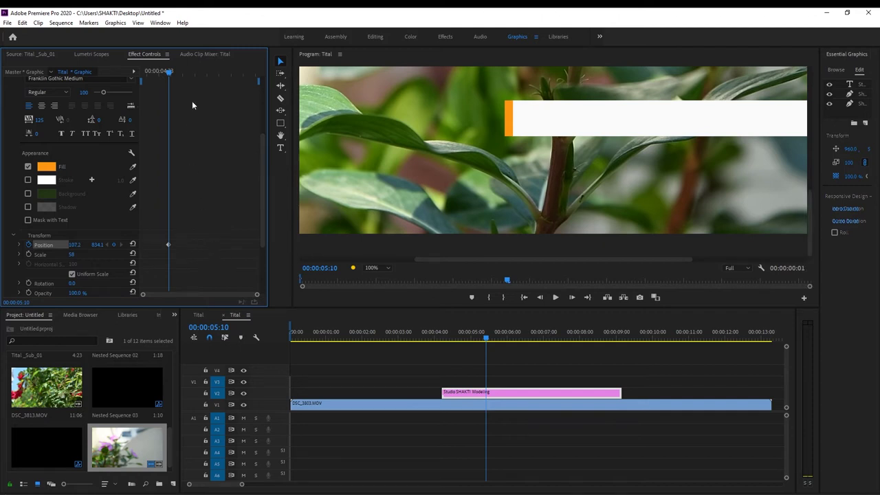
pyautogui.click(184, 73)
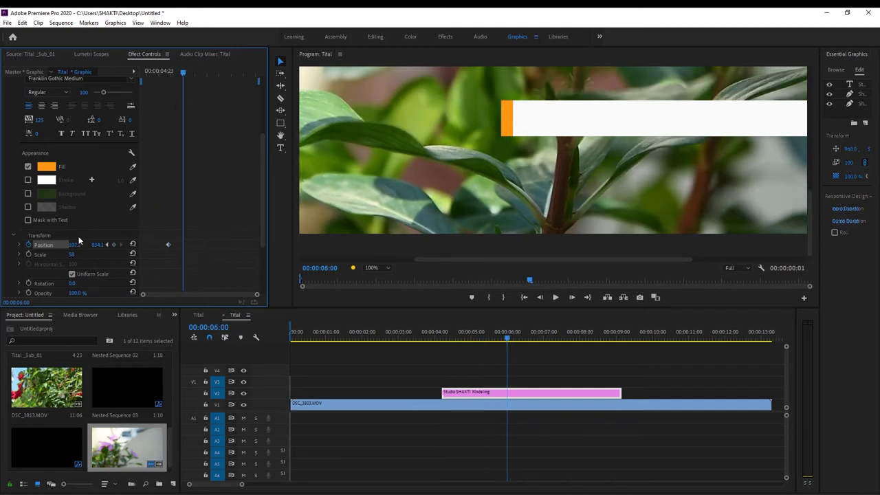
pyautogui.moveTo(74, 245); pyautogui.dragTo(141, 244)
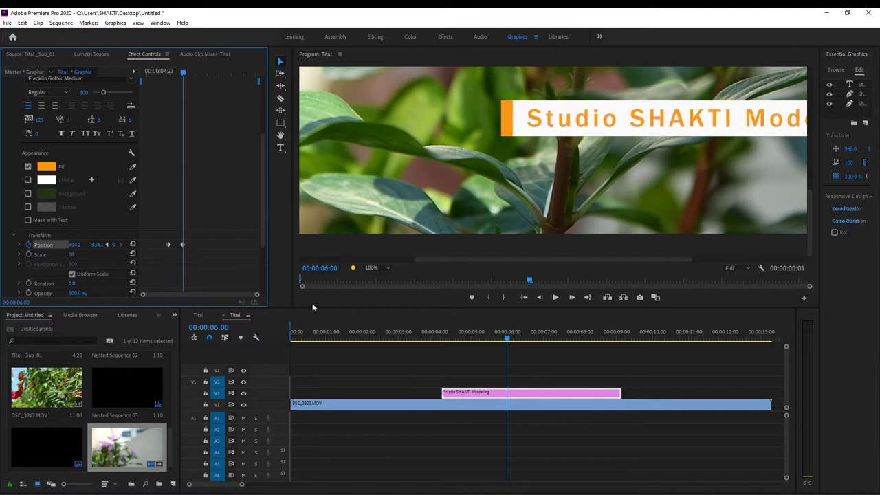
pyautogui.click(382, 268)
pyautogui.click(383, 278)
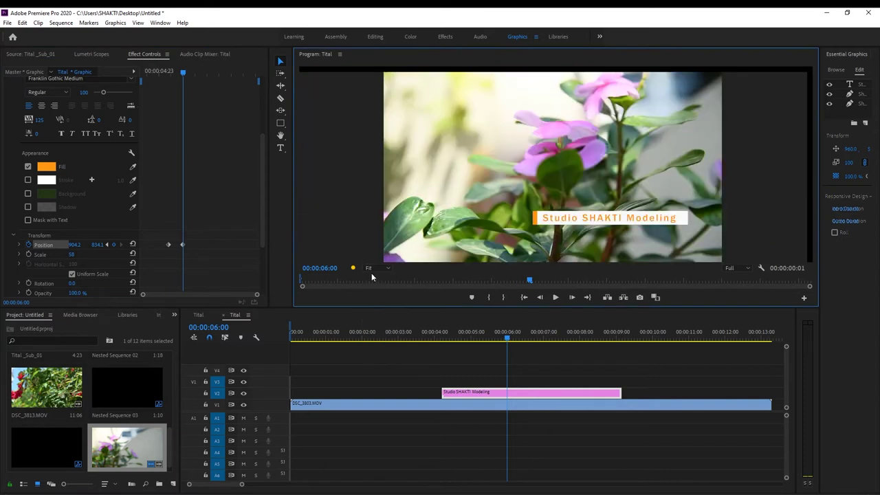
# Shift the title's end Position X slightly right to 916.2.
pyautogui.click(74, 245)
pyautogui.moveTo(75, 245); pyautogui.dragTo(456, 374)
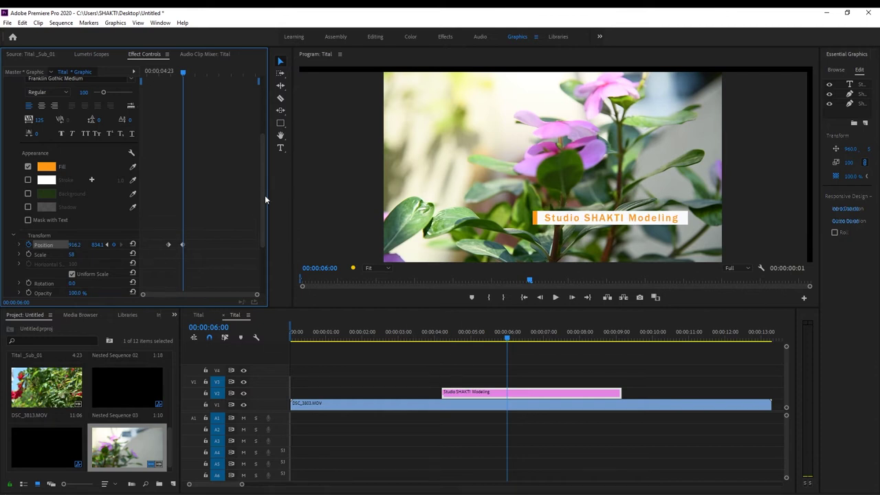
pyautogui.moveTo(266, 199); pyautogui.dragTo(265, 252)
# Play the slide-in from the clip start, then test lengthening the clip end and restore it.
pyautogui.moveTo(151, 84); pyautogui.dragTo(126, 88)
pyautogui.press('space')
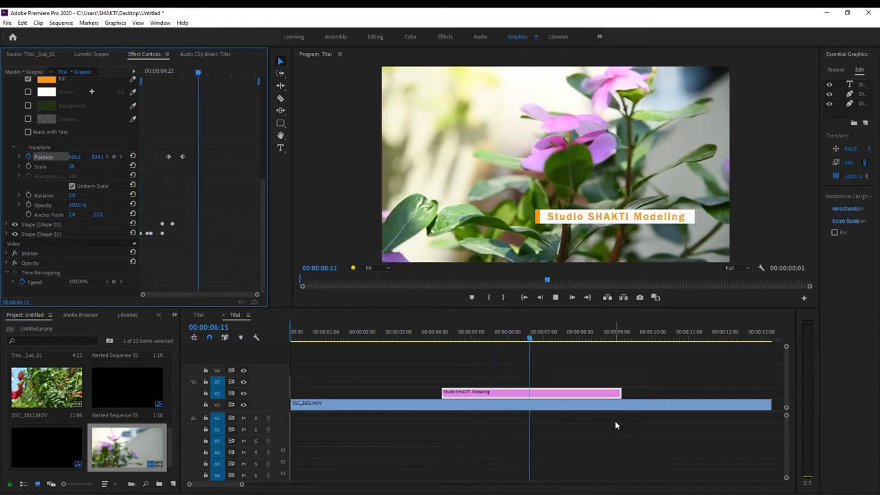
pyautogui.press('space')
pyautogui.moveTo(620, 392); pyautogui.dragTo(657, 393)
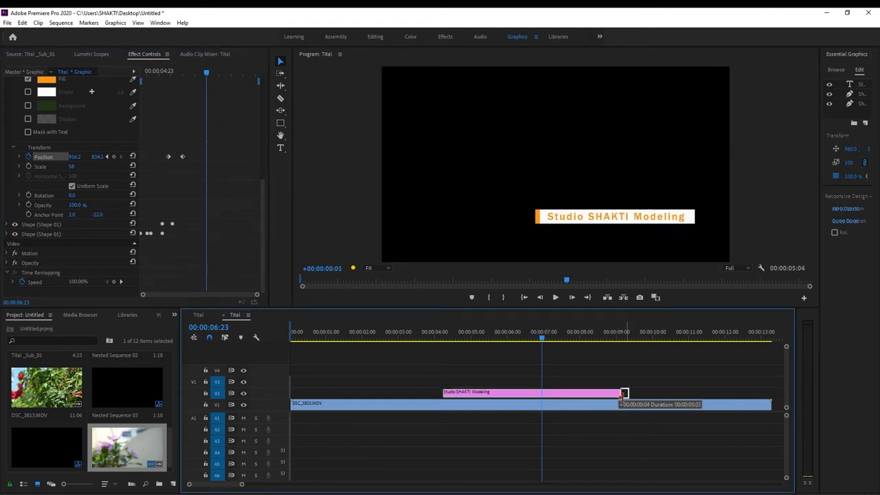
pyautogui.moveTo(657, 393); pyautogui.dragTo(619, 394)
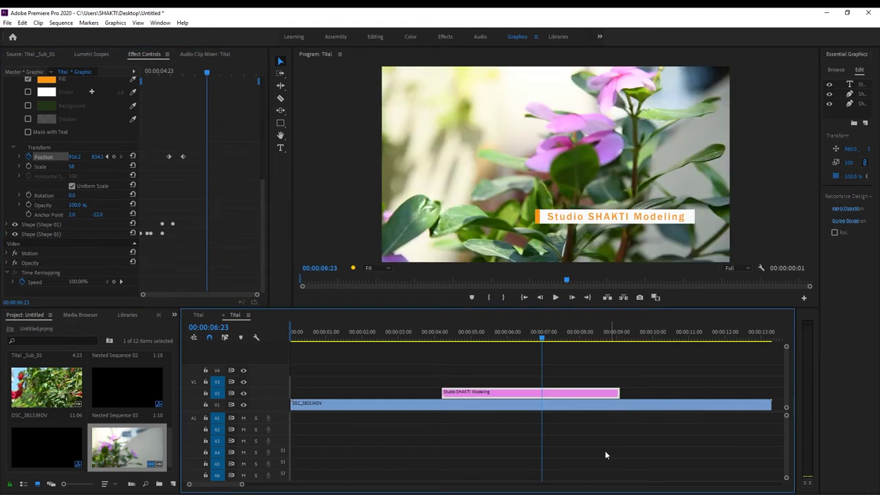
pyautogui.moveTo(466, 340); pyautogui.dragTo(515, 343)
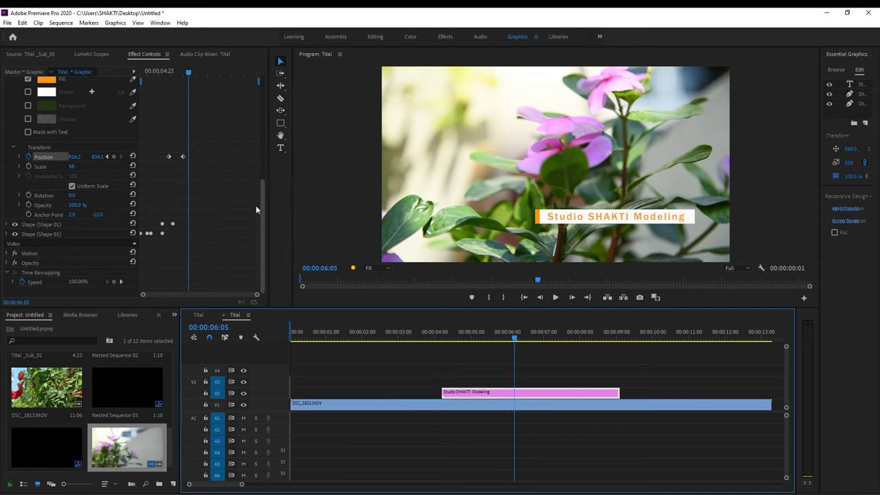
# Move the title's final Position keyframe to 00:00:05:18 so the slide-in ends there.
pyautogui.moveTo(188, 73); pyautogui.dragTo(177, 75)
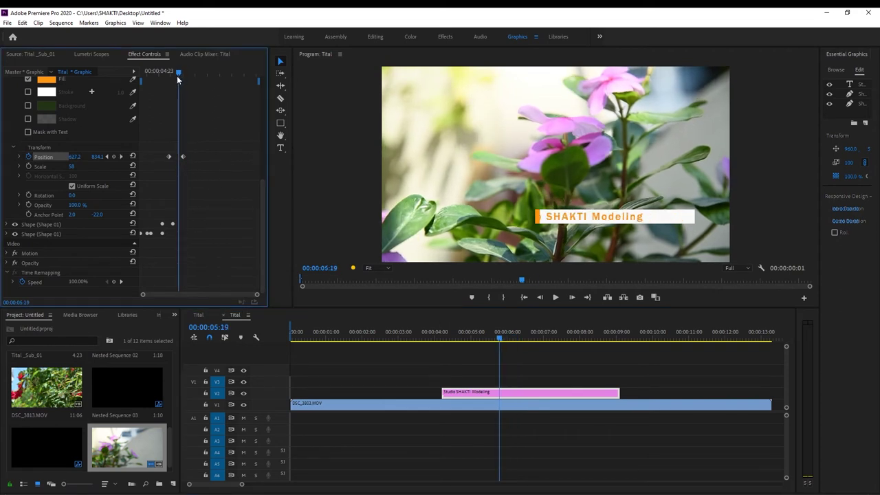
pyautogui.moveTo(183, 156); pyautogui.dragTo(177, 156)
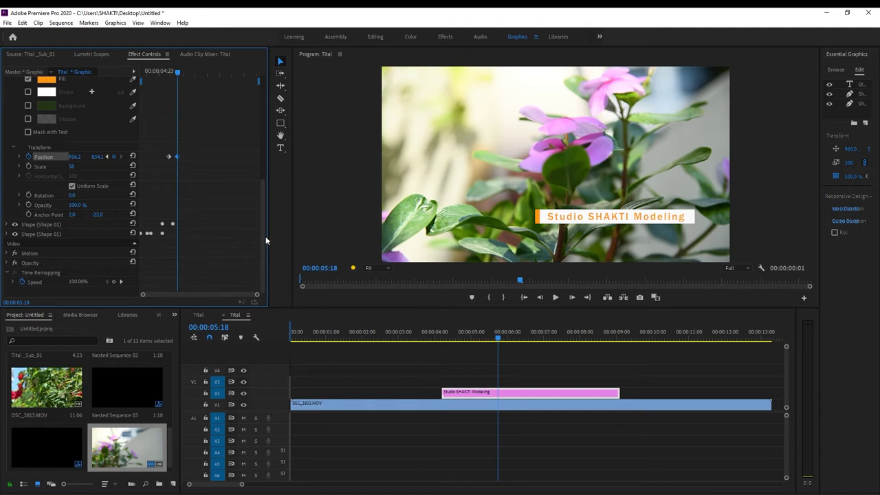
pyautogui.click(9, 225)
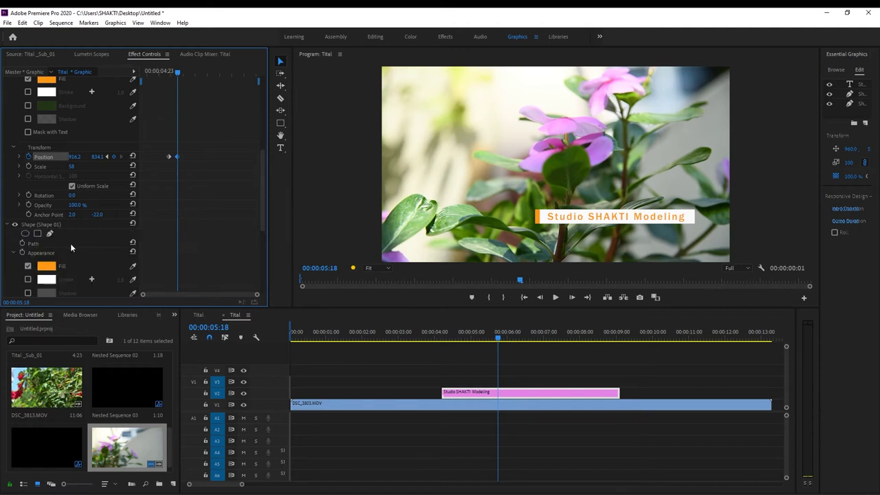
pyautogui.scroll(-5, 263, 241)
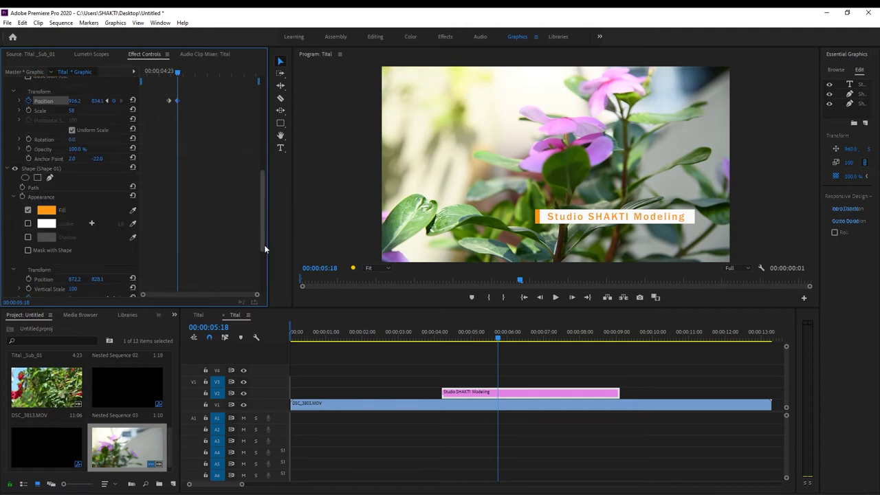
# Set the orange accent bar's Horizontal Scale to 5 at 00:00:05:13.
pyautogui.click(177, 73)
pyautogui.moveTo(177, 73); pyautogui.dragTo(173, 78)
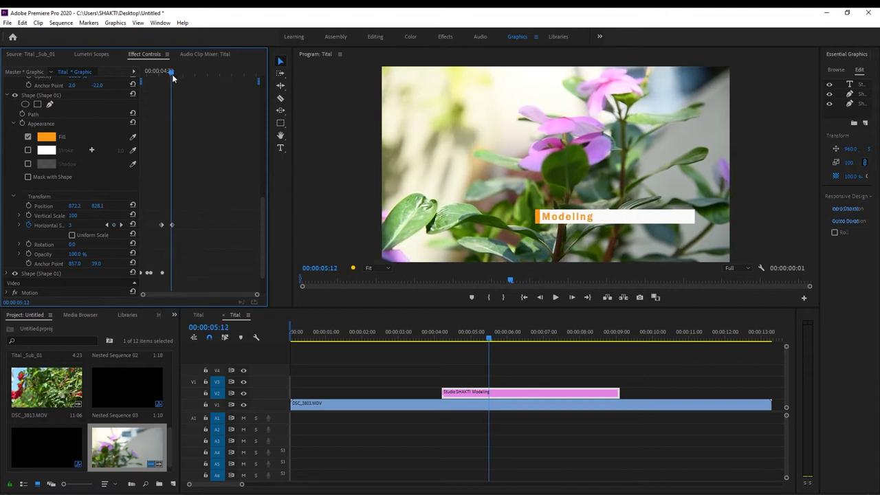
pyautogui.moveTo(172, 77); pyautogui.dragTo(174, 78)
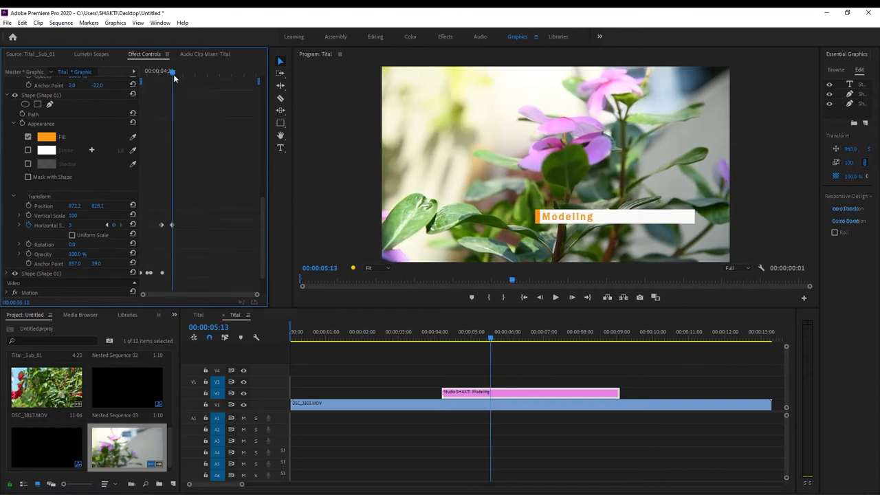
pyautogui.click(72, 225)
pyautogui.write('5')
pyautogui.press('Return')
# Play back the title animation from 00:00:04:03.
pyautogui.click(439, 335)
pyautogui.press('space')
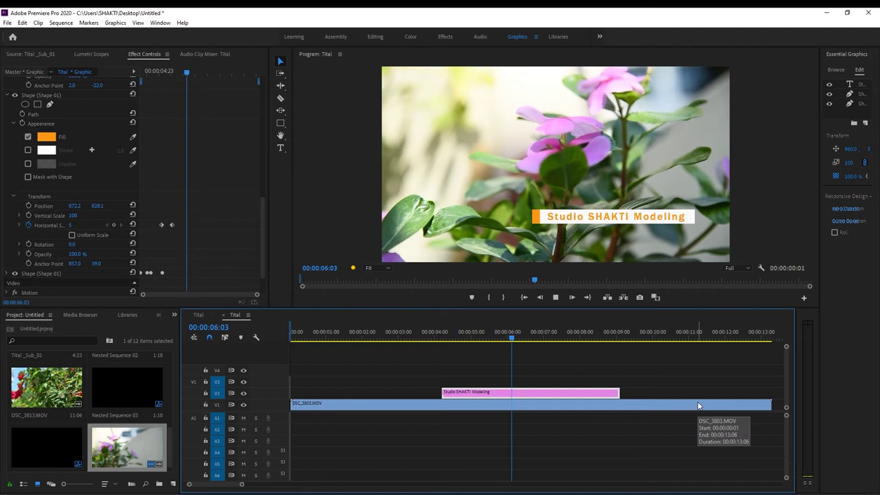
pyautogui.press('space')
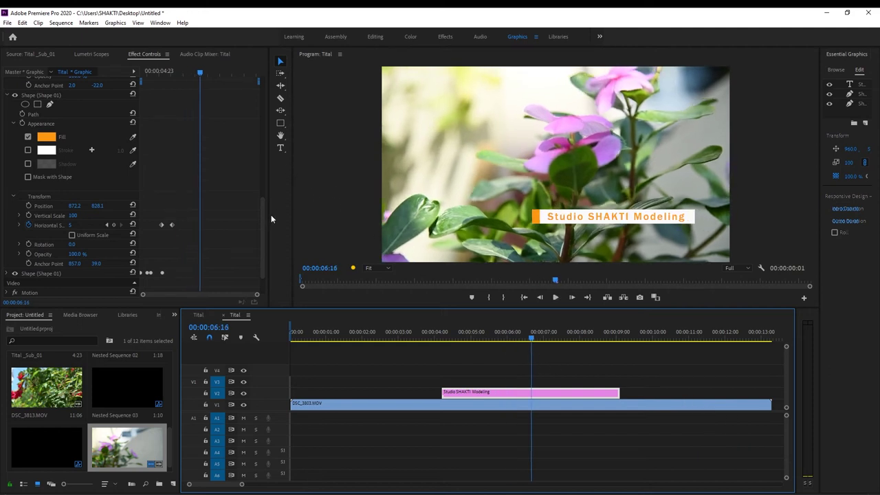
# Drag the second Position keyframe later to slow the title's slide-in, and preview it.
pyautogui.moveTo(265, 217)
pyautogui.mouseDown()
pyautogui.moveTo(261, 180)
pyautogui.moveTo(270, 249)
pyautogui.mouseUp()
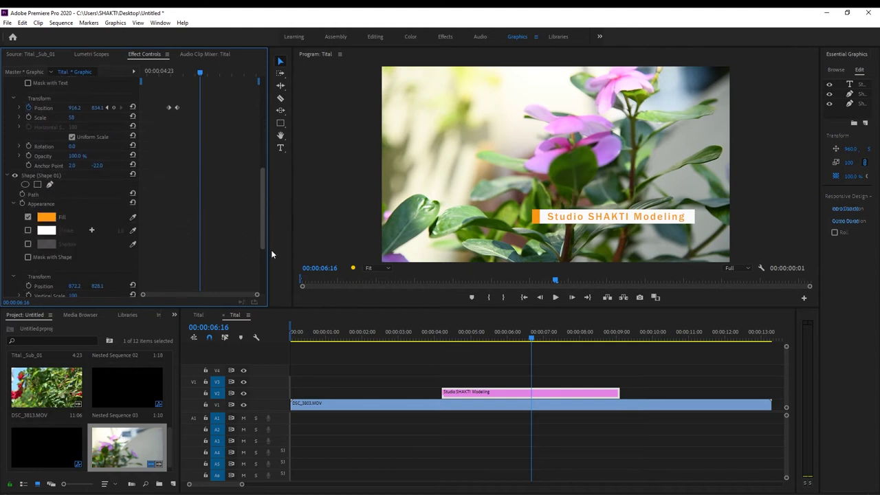
pyautogui.scroll(4, 214, 201)
pyautogui.moveTo(176, 162); pyautogui.dragTo(185, 161)
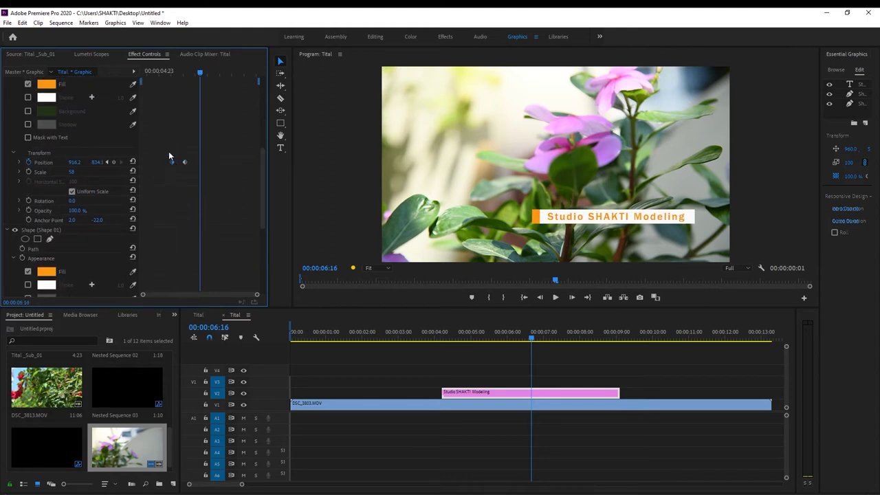
pyautogui.click(162, 72)
pyautogui.press('space')
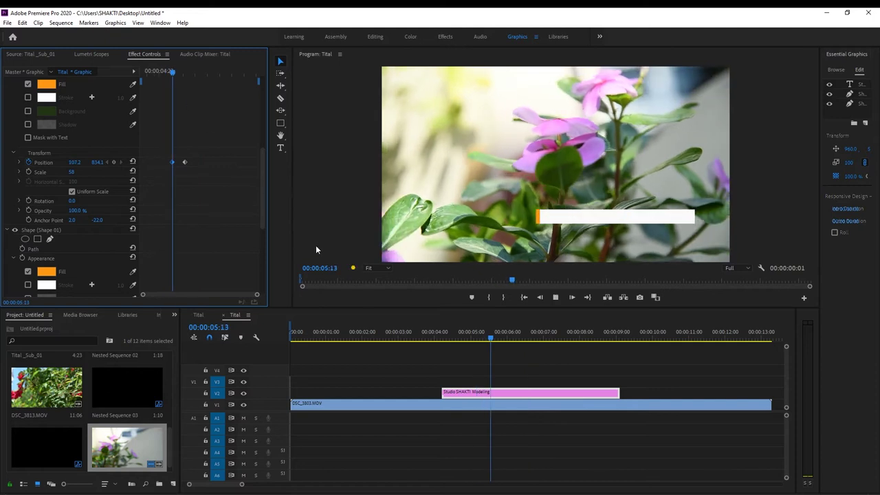
pyautogui.press('space')
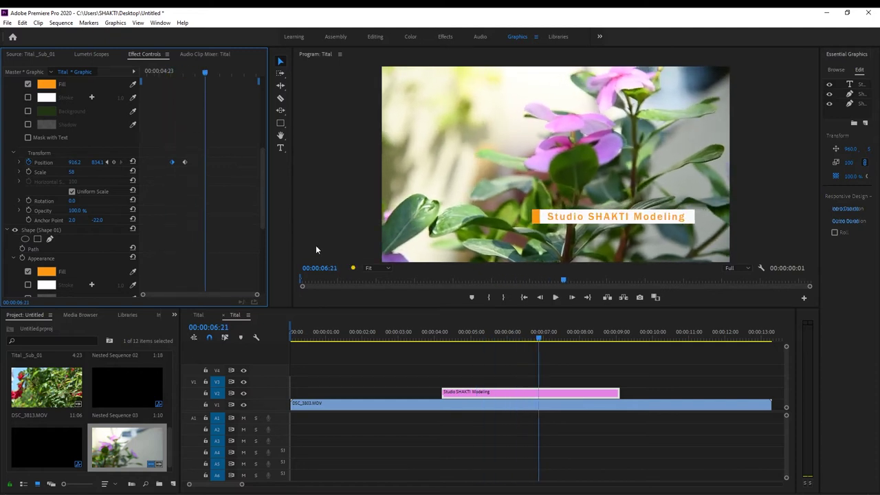
# Apply Ease temporal interpolation to the Position keyframes and preview the eased slide-in.
pyautogui.rightClick(185, 162)
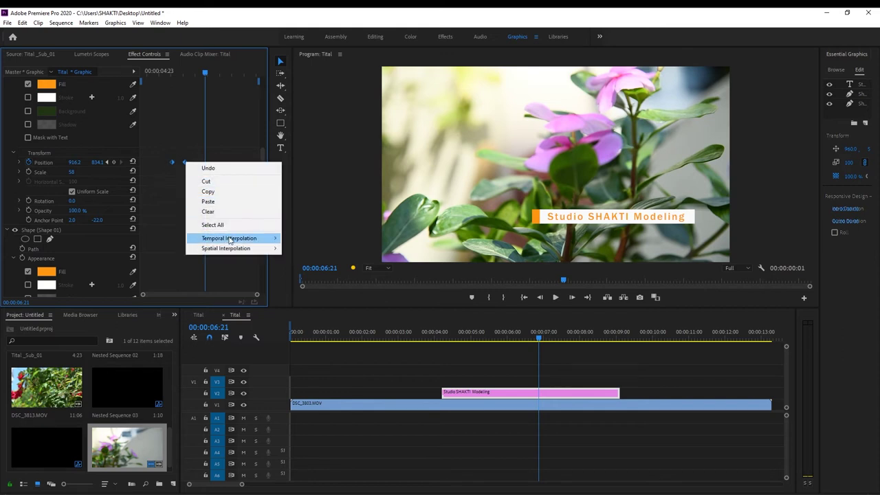
pyautogui.moveTo(282, 240)
pyautogui.moveTo(249, 249)
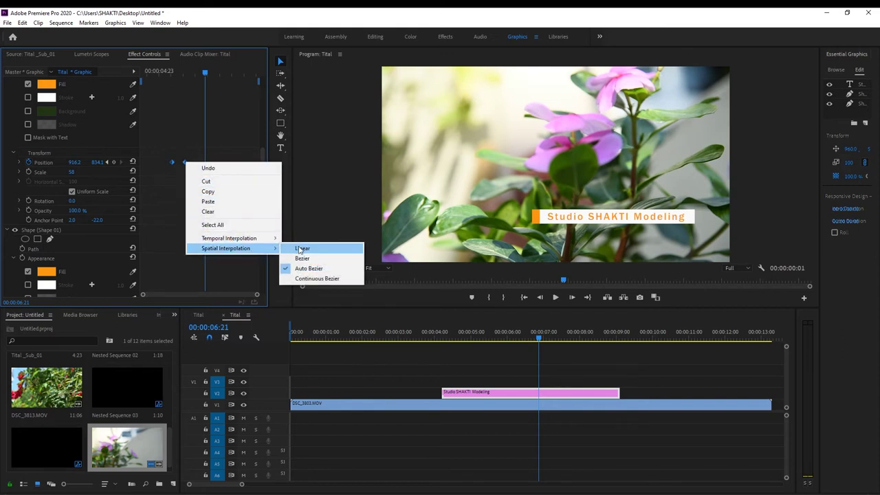
pyautogui.click(304, 279)
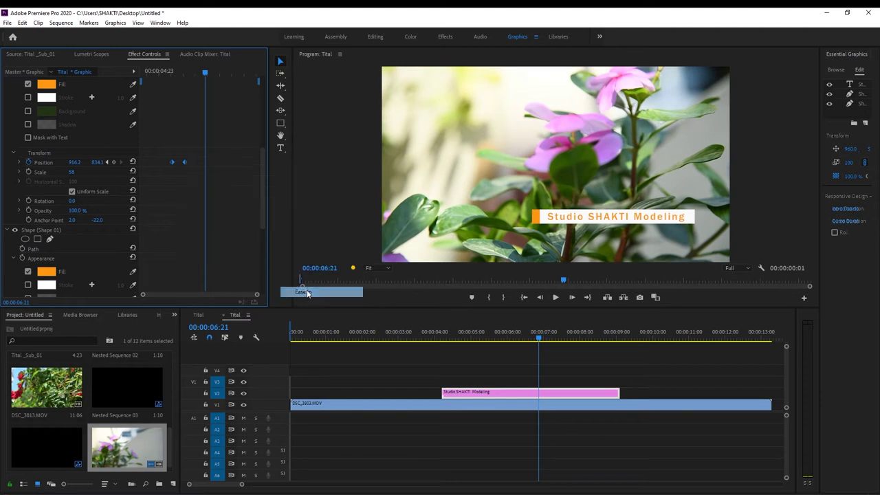
pyautogui.click(501, 338)
pyautogui.press('space')
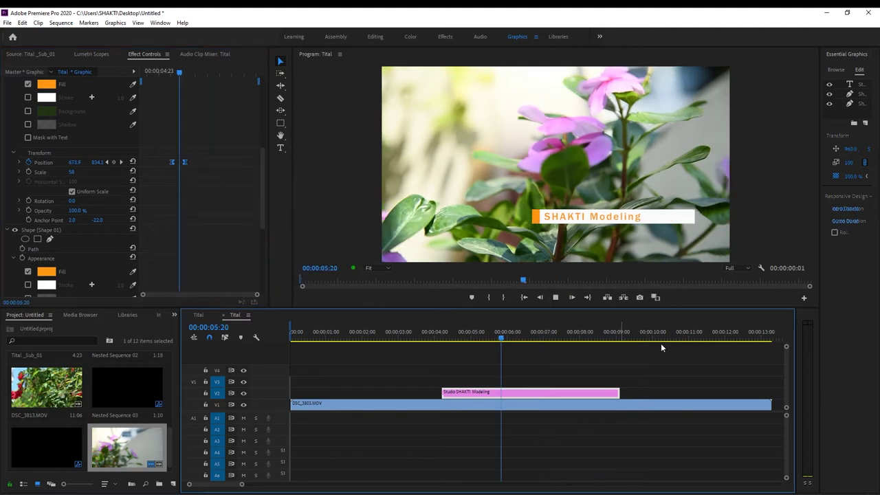
pyautogui.click(486, 338)
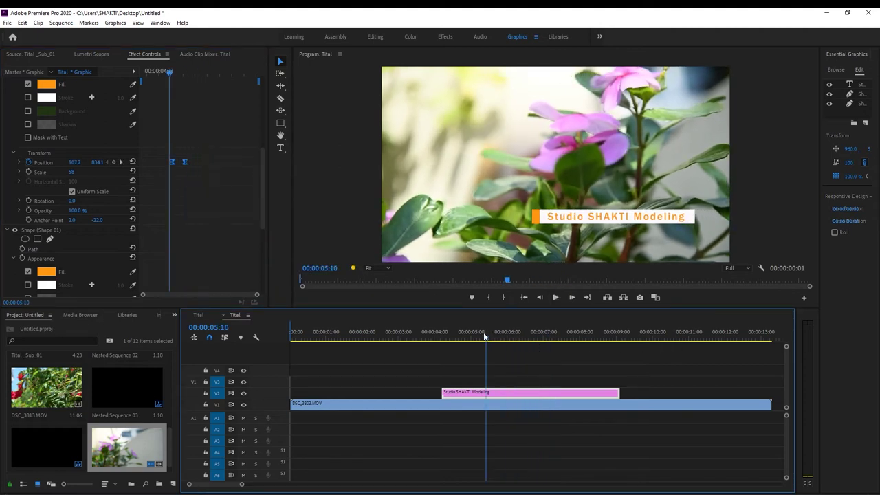
pyautogui.press('space')
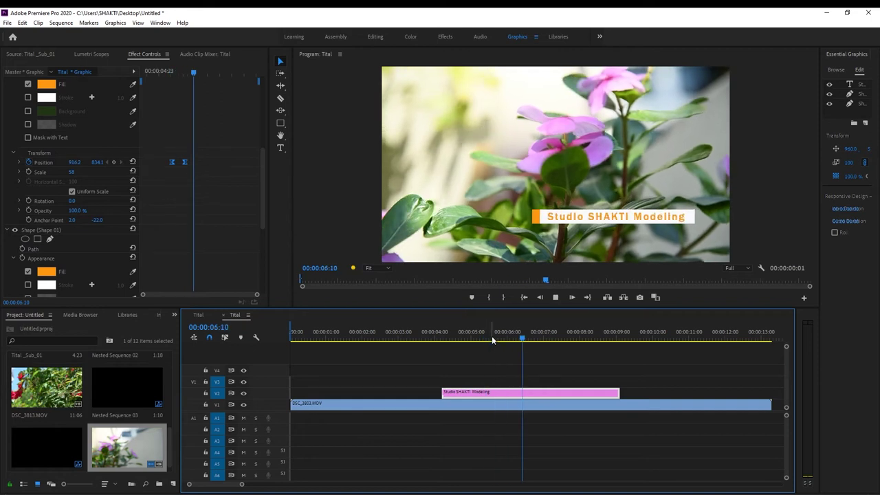
pyautogui.press('space')
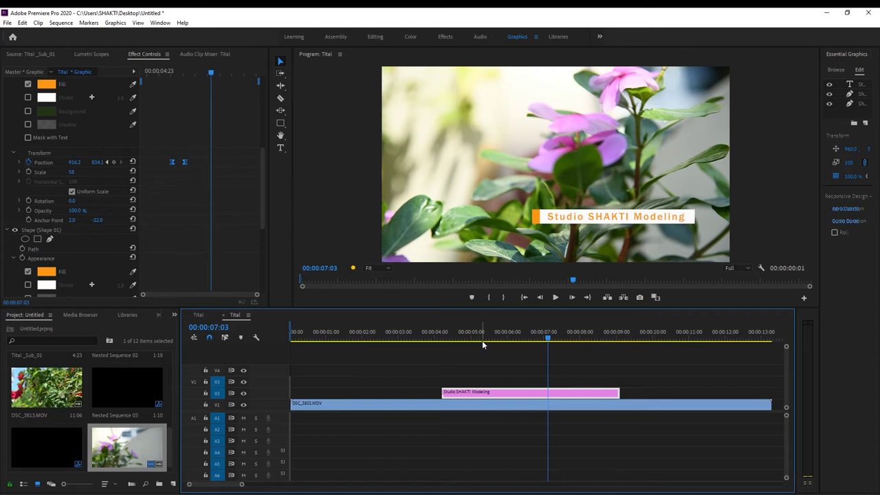
# Collapse the Text layer, select only the white bar shape layer, and paste a duplicate of it.
pyautogui.moveTo(262, 205); pyautogui.dragTo(262, 90)
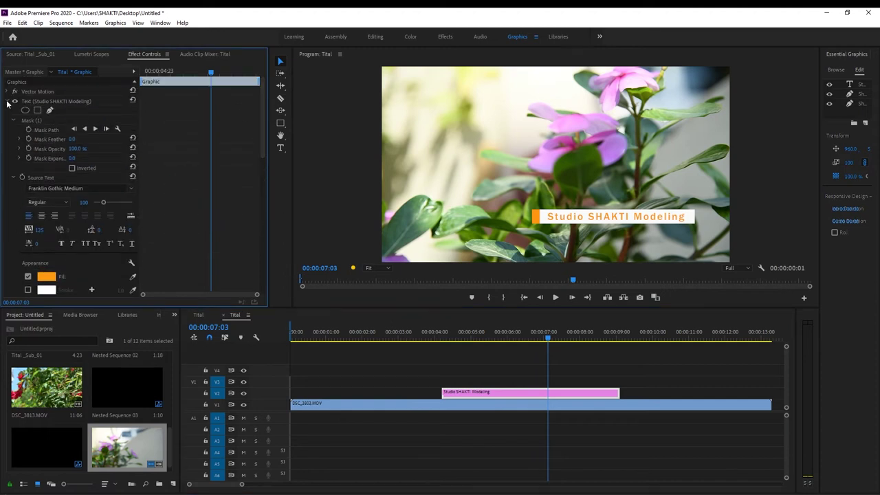
pyautogui.click(8, 103)
pyautogui.click(12, 115)
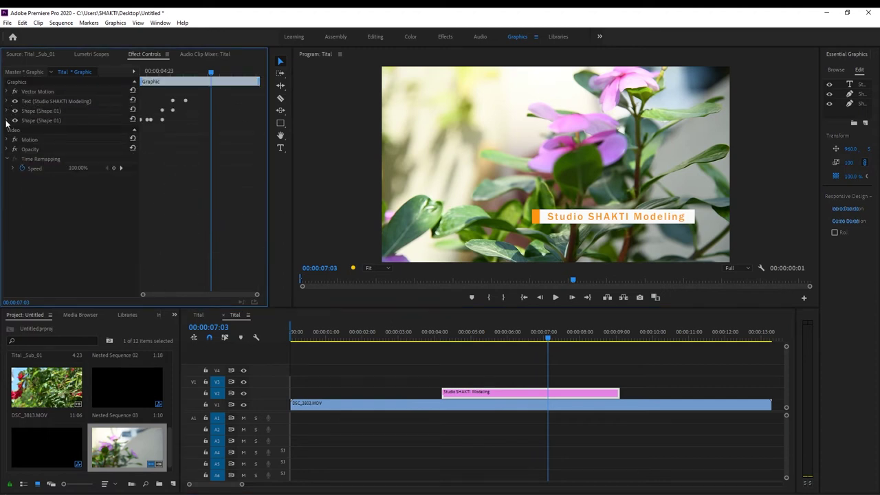
pyautogui.click(40, 121)
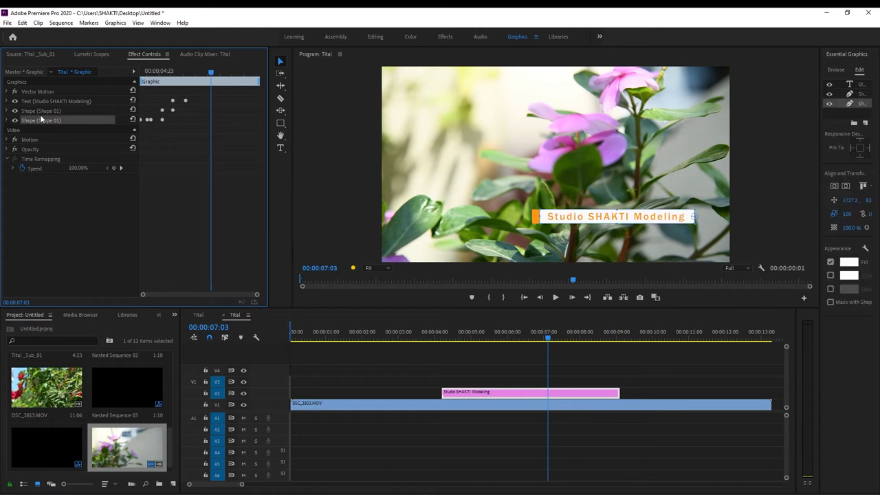
pyautogui.keyDown('shift'); pyautogui.click(42, 101); pyautogui.keyUp('shift')
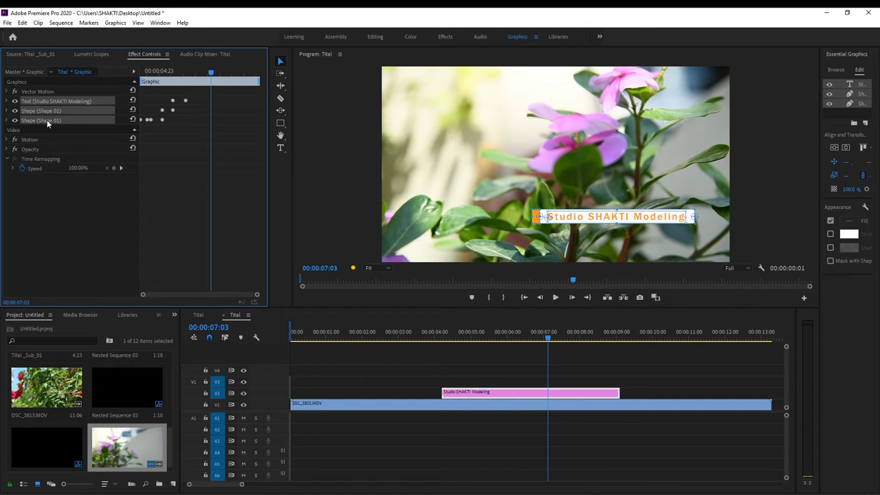
pyautogui.click(46, 119)
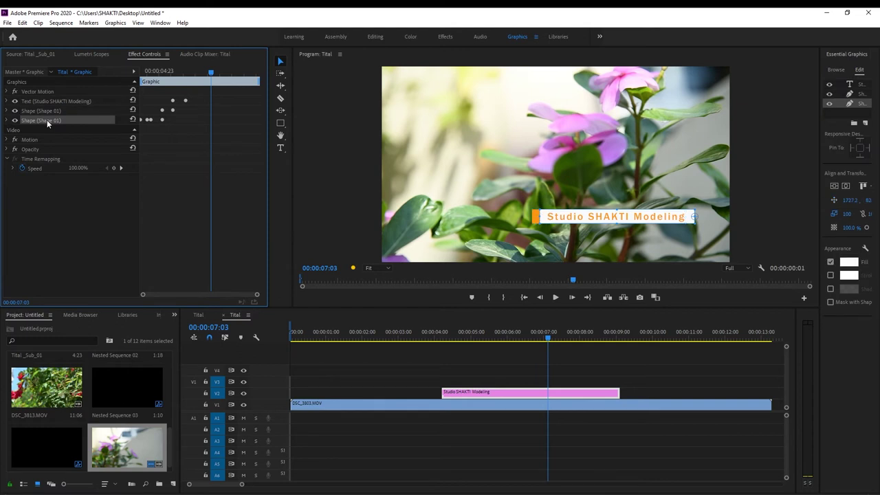
pyautogui.hotkey('ctrl', 'v')
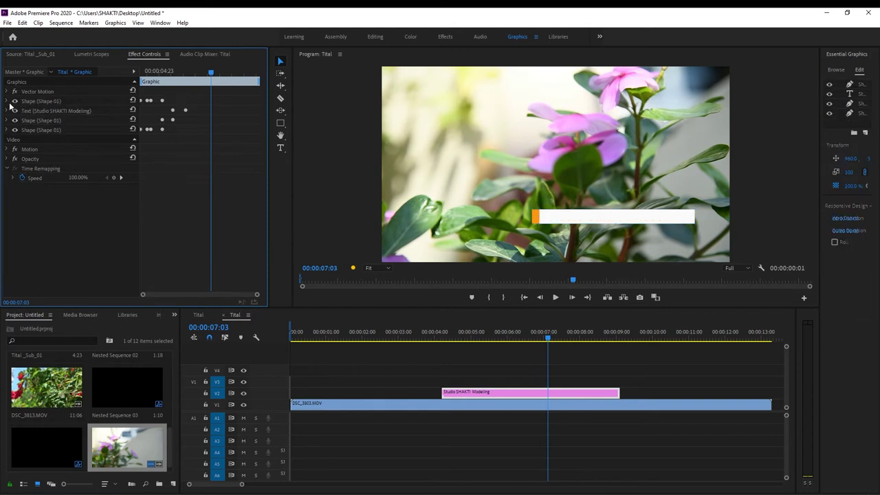
# Place the copied white bar below and right of the title bar, at 1798.2, 911.1.
pyautogui.click(32, 102)
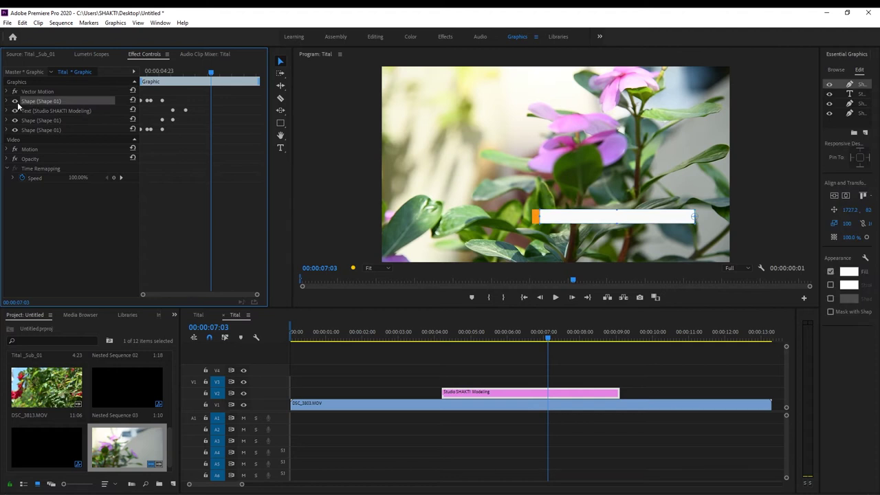
pyautogui.click(7, 101)
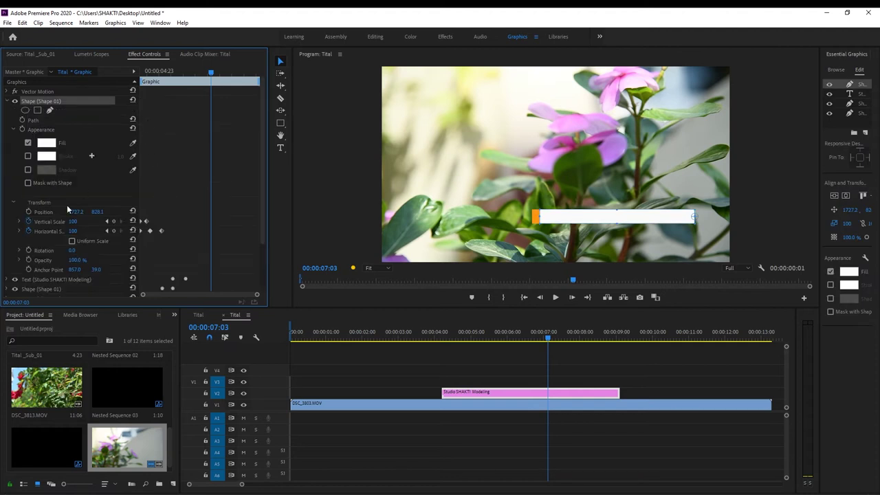
pyautogui.moveTo(96, 212)
pyautogui.mouseDown()
pyautogui.moveTo(120, 211)
pyautogui.moveTo(91, 212)
pyautogui.mouseUp()
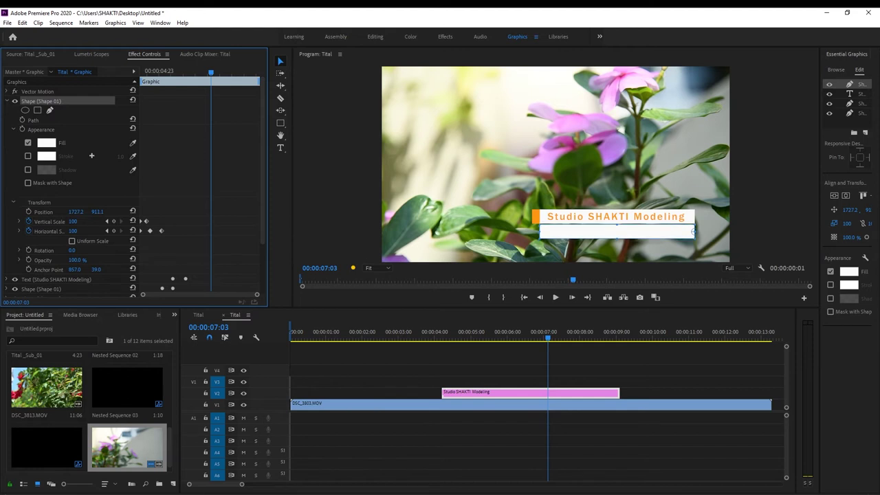
pyautogui.moveTo(76, 212); pyautogui.dragTo(125, 212)
pyautogui.click(7, 103)
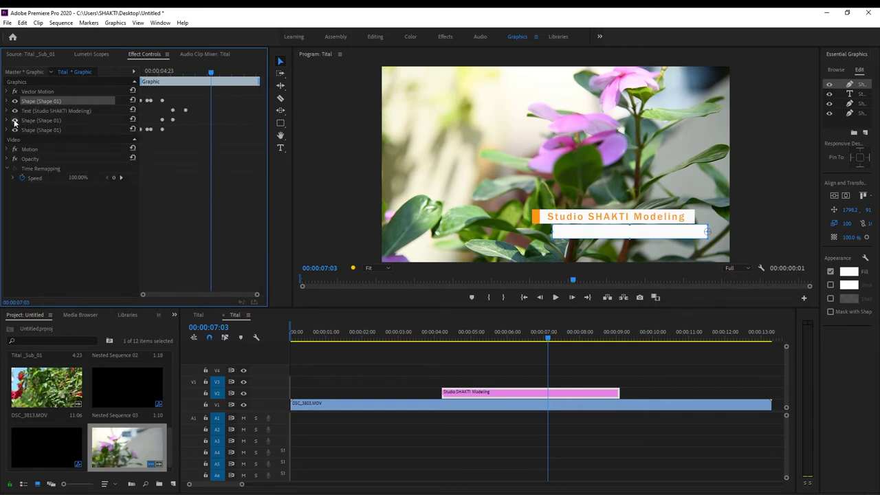
pyautogui.click(15, 120)
# Show the orange accent bar again and duplicate it with Ctrl+C/Ctrl+V.
pyautogui.click(14, 120)
pyautogui.click(34, 120)
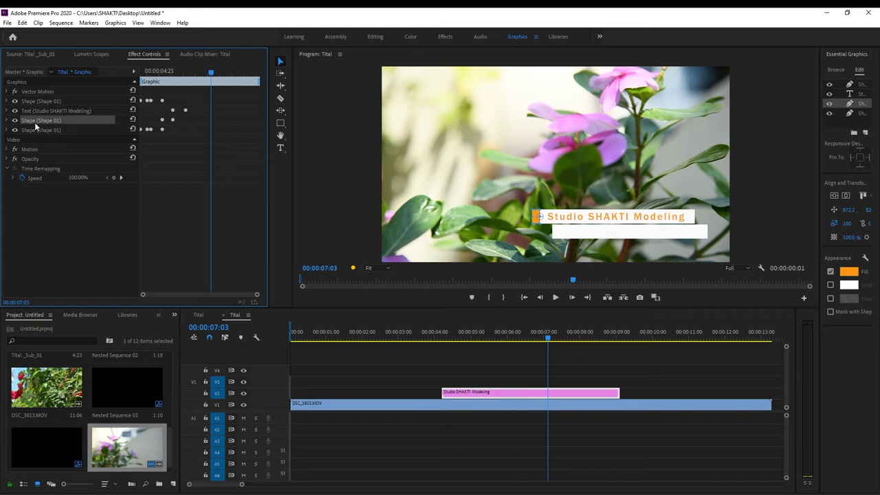
pyautogui.hotkey('ctrl', 'c')
pyautogui.hotkey('ctrl', 'v')
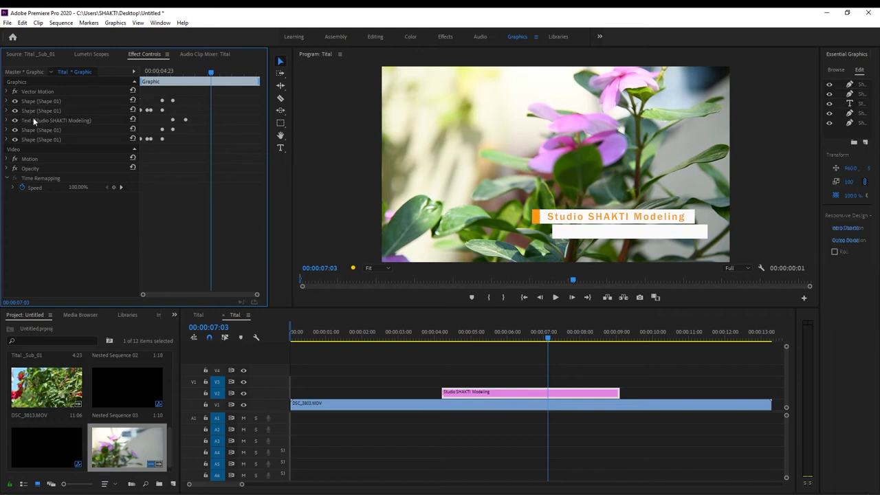
pyautogui.click(15, 102)
# Move the duplicate orange bar to the lower white bar's left end, at 936.2, 910.1.
pyautogui.click(7, 101)
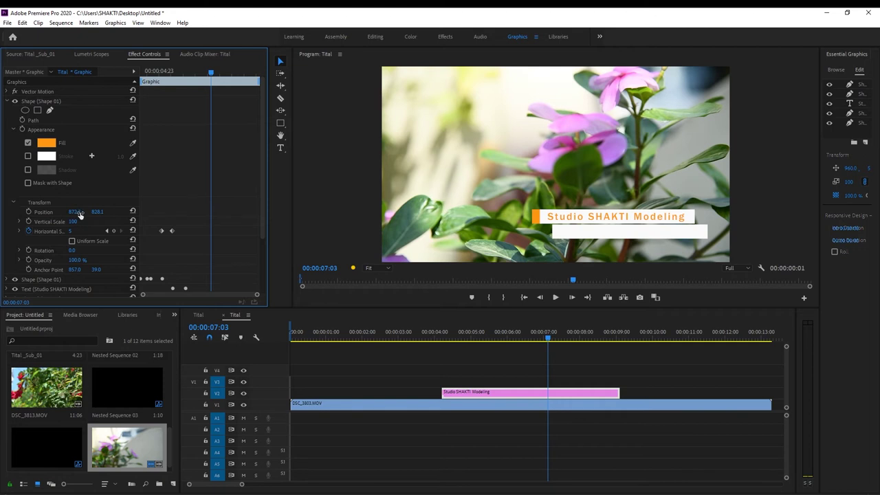
pyautogui.moveTo(94, 211); pyautogui.dragTo(127, 212)
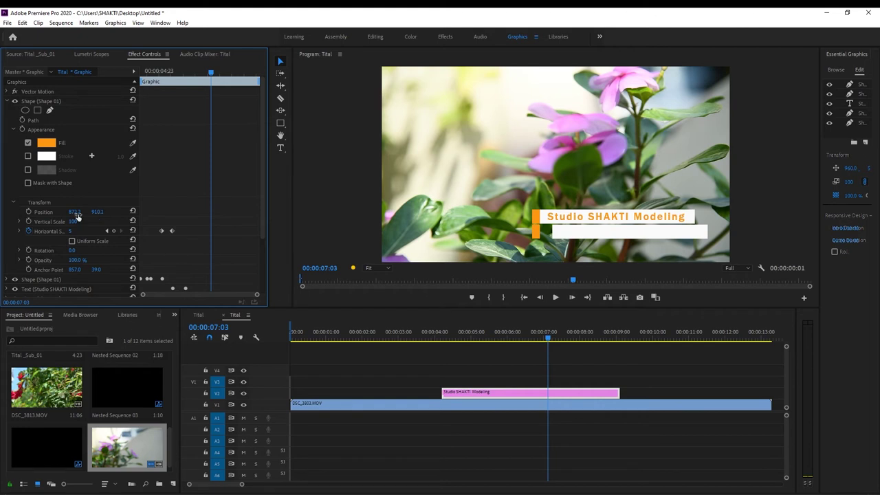
pyautogui.moveTo(75, 212); pyautogui.dragTo(101, 212)
# Set the Program monitor zoom to 100% and bring the title bars into view.
pyautogui.click(370, 268)
pyautogui.click(376, 330)
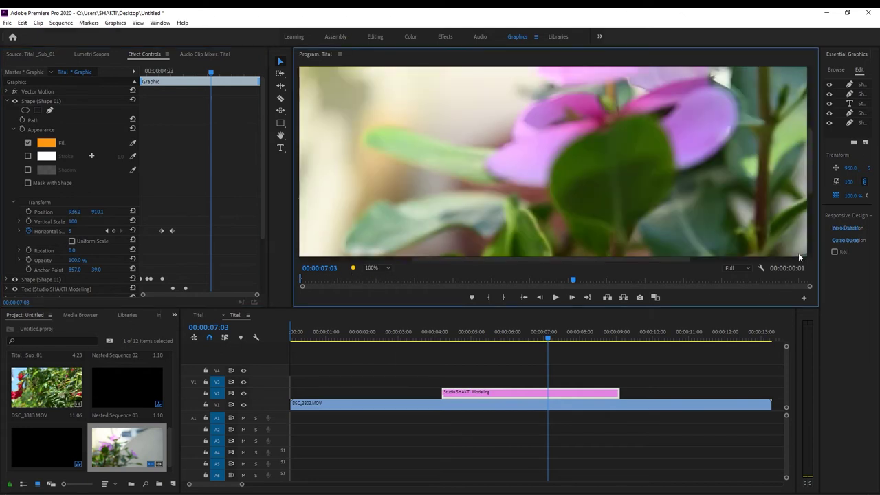
pyautogui.click(810, 248)
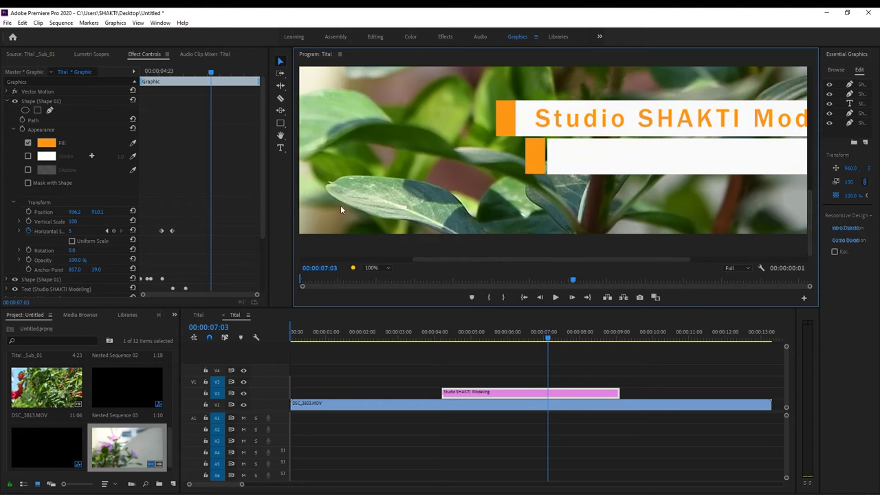
# Fine-tune the lower orange bar's Position to 942.2, 911.1 with arrow-key nudges and scrubbing.
pyautogui.click(83, 221)
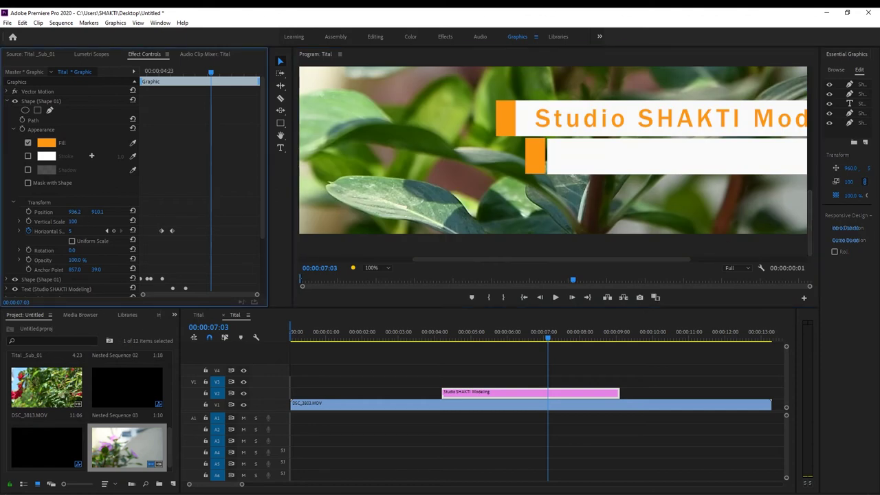
pyautogui.press('Right')
pyautogui.press('Right')
pyautogui.press('Right')
pyautogui.press('Left')
pyautogui.press('Left')
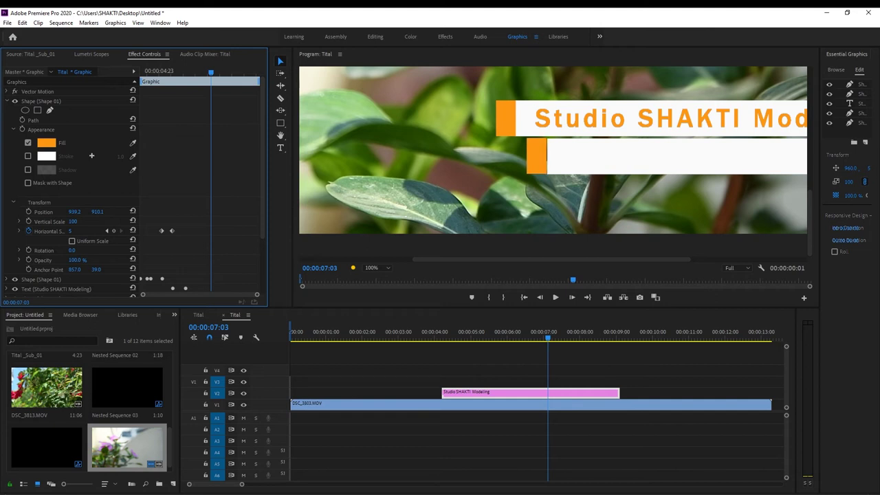
pyautogui.press('Right')
pyautogui.press('Right')
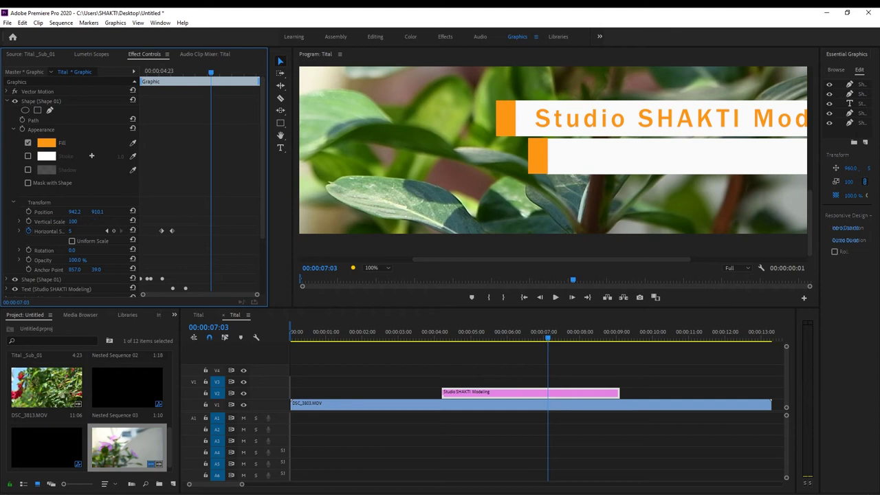
pyautogui.moveTo(97, 212)
pyautogui.mouseDown()
pyautogui.moveTo(105, 212)
pyautogui.moveTo(91, 211)
pyautogui.mouseUp()
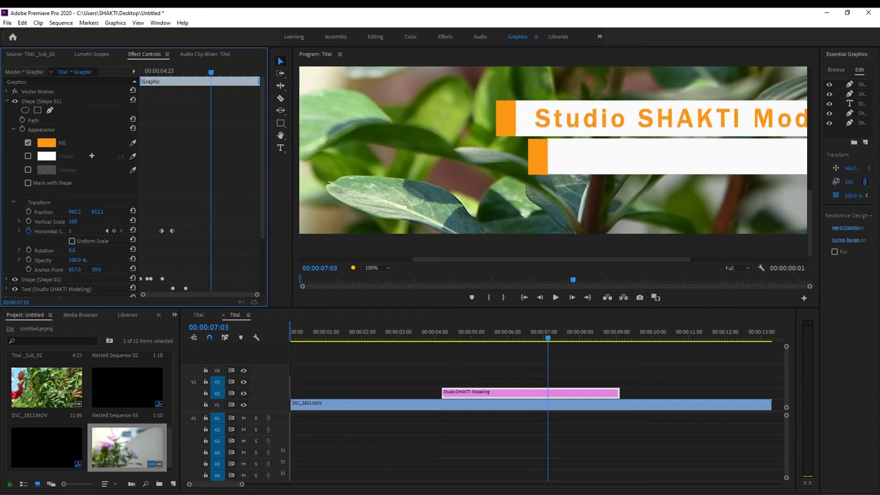
pyautogui.moveTo(97, 212); pyautogui.dragTo(96, 211)
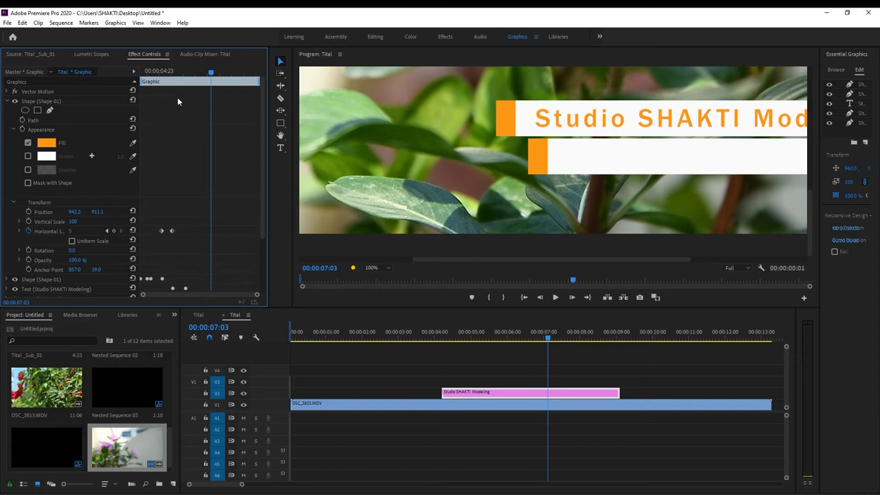
# Move the playhead to about 00:00:05:03 and select the lower orange bar's shape layer.
pyautogui.moveTo(174, 71)
pyautogui.mouseDown()
pyautogui.moveTo(164, 73)
pyautogui.moveTo(170, 77)
pyautogui.mouseUp()
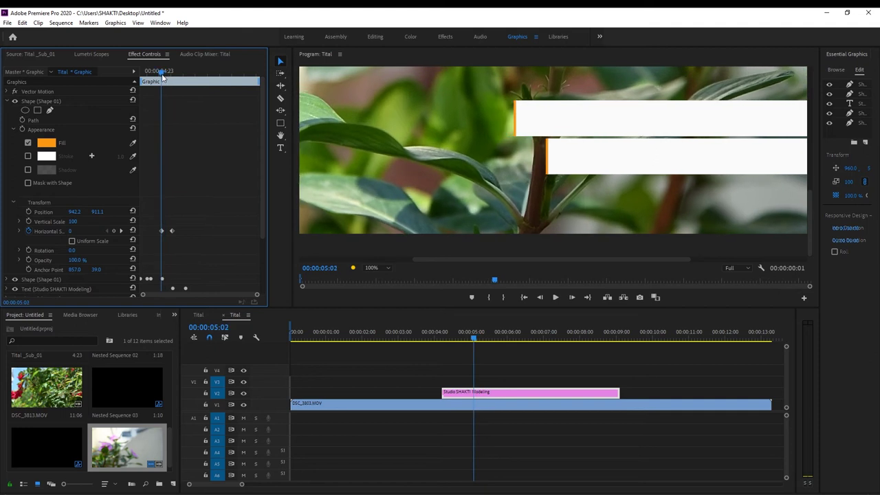
pyautogui.moveTo(170, 78)
pyautogui.mouseDown()
pyautogui.moveTo(179, 78)
pyautogui.moveTo(163, 82)
pyautogui.mouseUp()
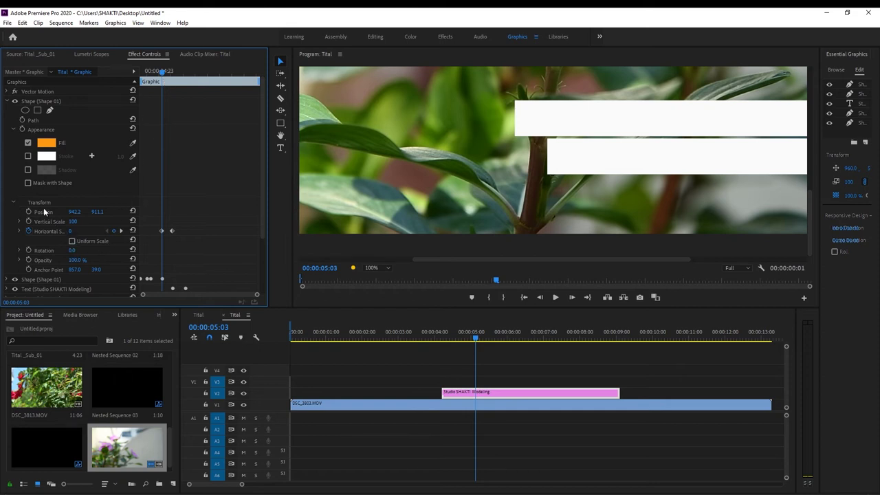
pyautogui.click(43, 102)
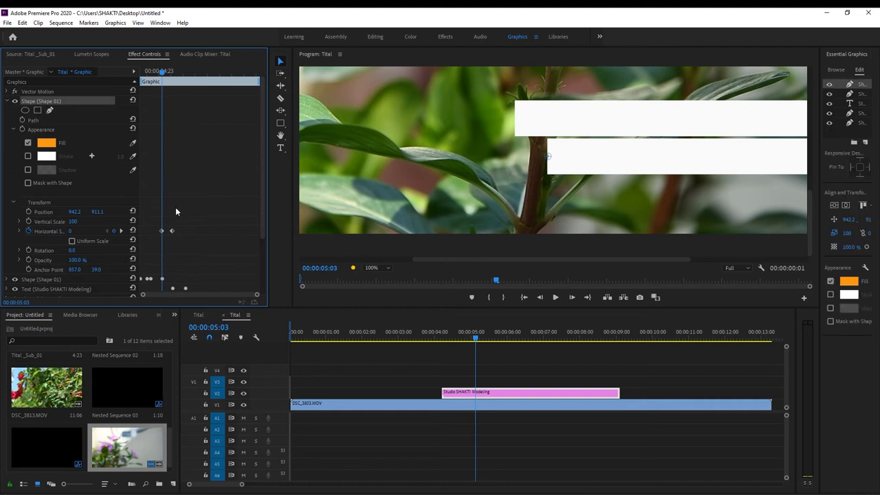
# Set the lower orange bar's Horizontal Scale to a fixed 5, removing its scale keyframes.
pyautogui.moveTo(155, 226); pyautogui.dragTo(181, 244)
pyautogui.click(72, 230)
pyautogui.write('5')
pyautogui.click(28, 231)
pyautogui.click(468, 271)
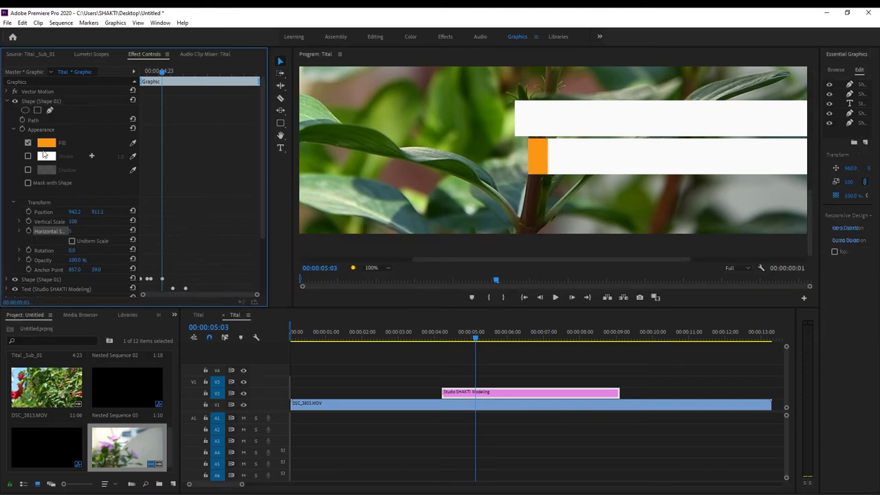
pyautogui.click(49, 103)
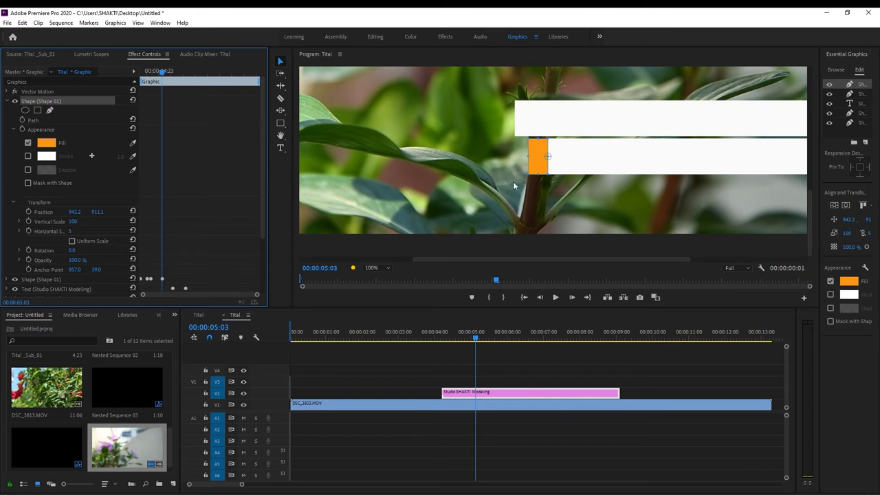
# Drag the orange bar left in the Program monitor, away from the white bars.
pyautogui.moveTo(545, 159)
pyautogui.mouseDown()
pyautogui.moveTo(521, 167)
pyautogui.moveTo(479, 161)
pyautogui.mouseUp()
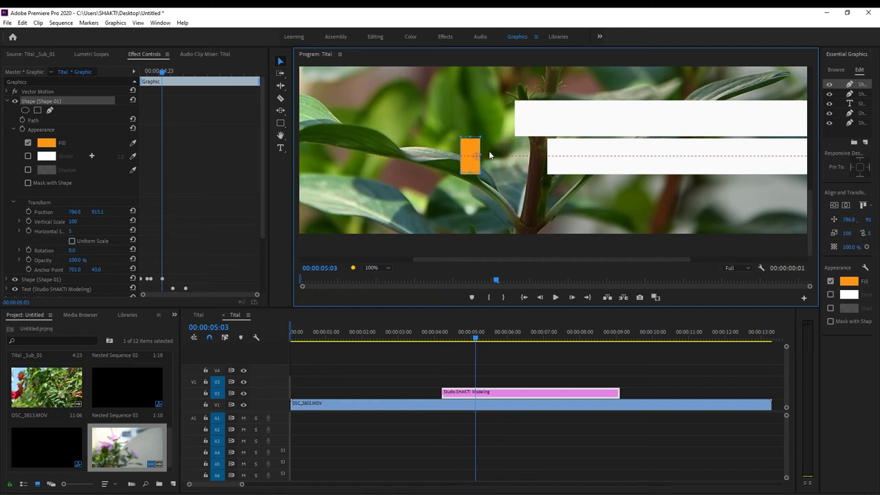
pyautogui.moveTo(474, 165); pyautogui.dragTo(463, 163)
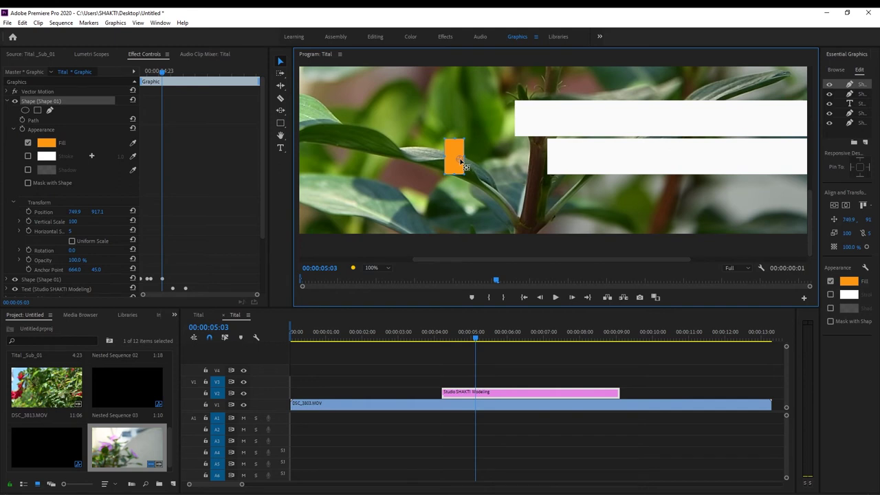
pyautogui.moveTo(461, 162); pyautogui.dragTo(463, 165)
# Centre the orange bar vertically in the frame with Align Vertical Center.
pyautogui.moveTo(818, 212); pyautogui.dragTo(773, 211)
pyautogui.click(828, 206)
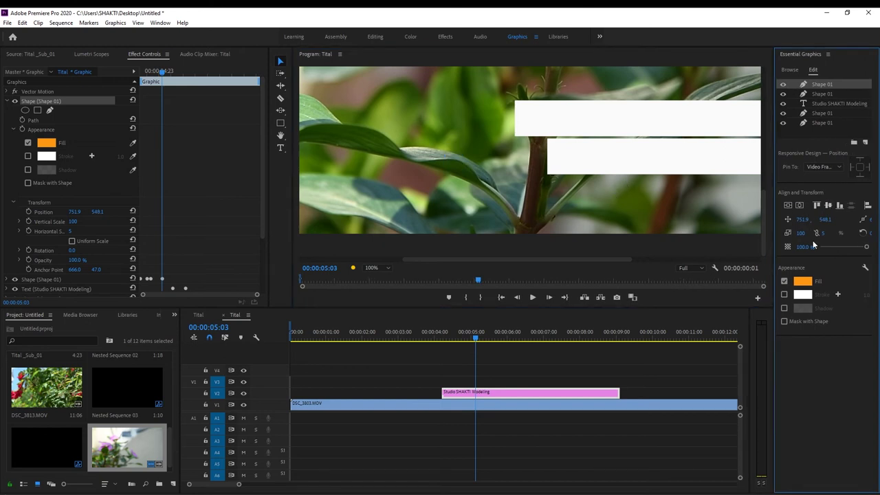
pyautogui.click(379, 268)
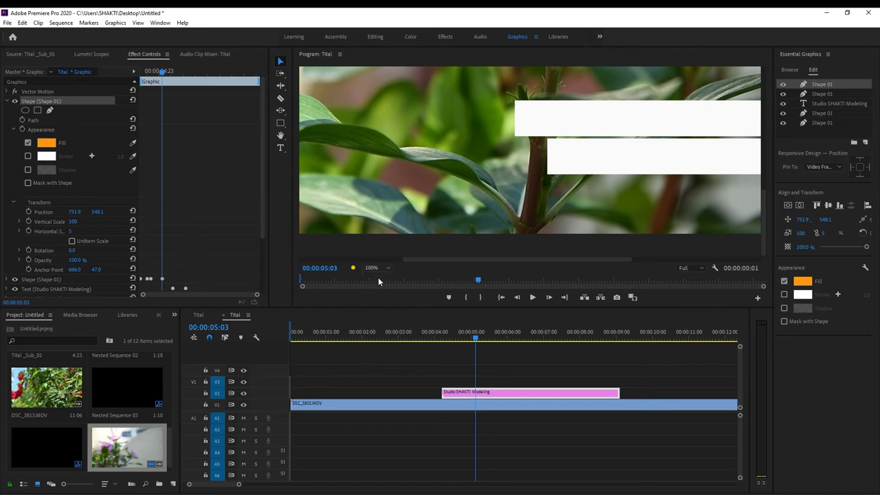
# Fit the frame in the preview and centre the orange bar horizontally.
pyautogui.click(376, 276)
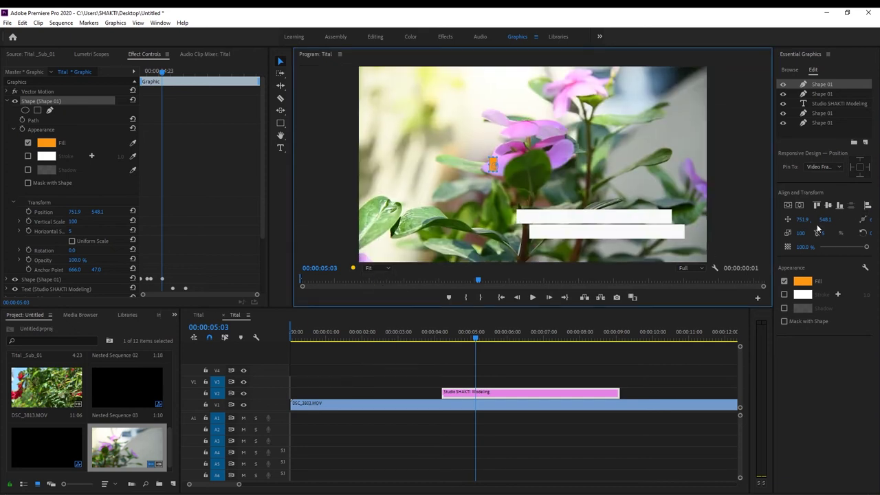
pyautogui.moveTo(773, 229); pyautogui.dragTo(737, 229)
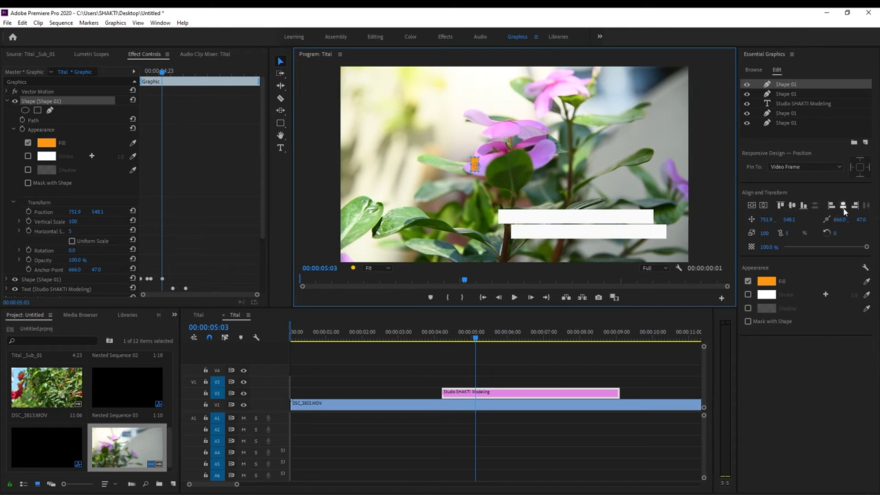
pyautogui.click(843, 207)
# Drag the orange bar left of the white bars to Position 499.7, 938.1.
pyautogui.moveTo(520, 169); pyautogui.dragTo(513, 176)
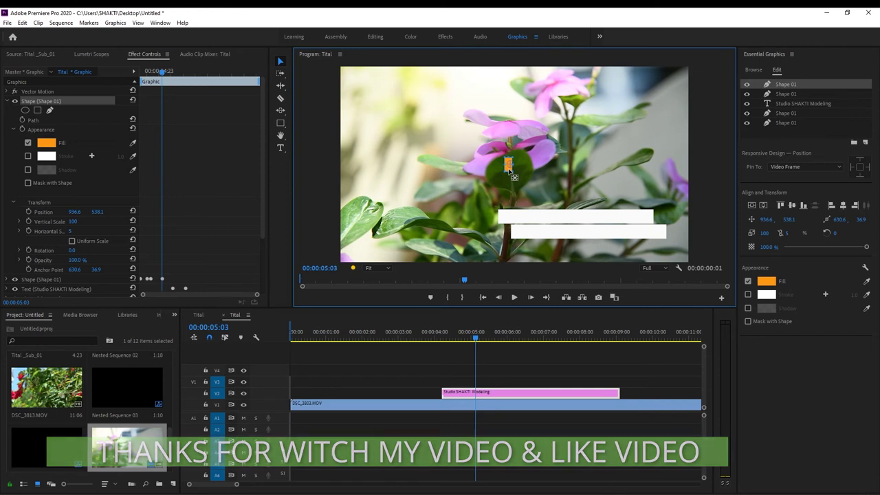
pyautogui.moveTo(514, 177); pyautogui.dragTo(481, 177)
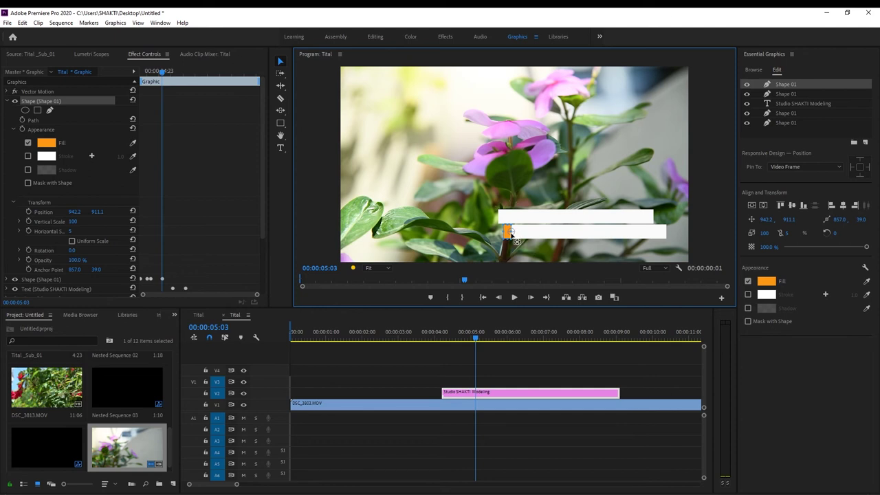
pyautogui.moveTo(514, 236)
pyautogui.mouseDown()
pyautogui.moveTo(505, 235)
pyautogui.moveTo(668, 234)
pyautogui.mouseUp()
pyautogui.moveTo(668, 234)
pyautogui.mouseDown()
pyautogui.moveTo(456, 248)
pyautogui.moveTo(426, 230)
pyautogui.mouseUp()
# Delete the stray orange bar shape from the graphic.
pyautogui.rightClick(429, 241)
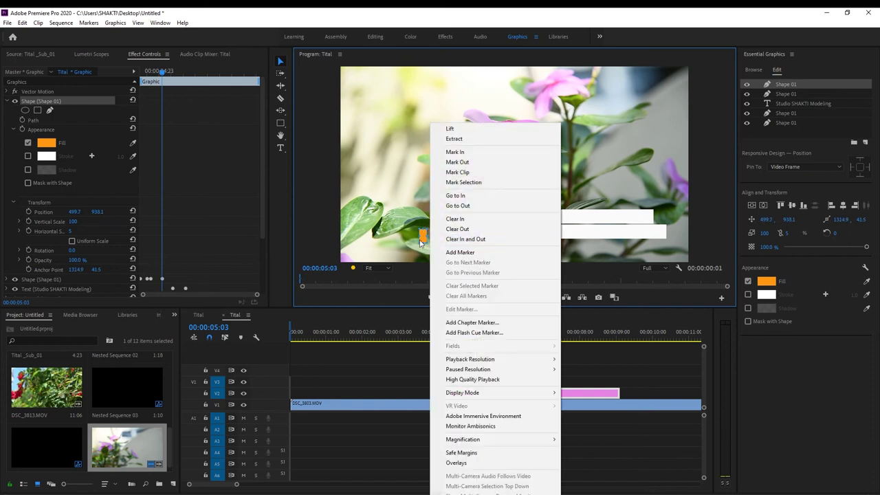
pyautogui.click(421, 239)
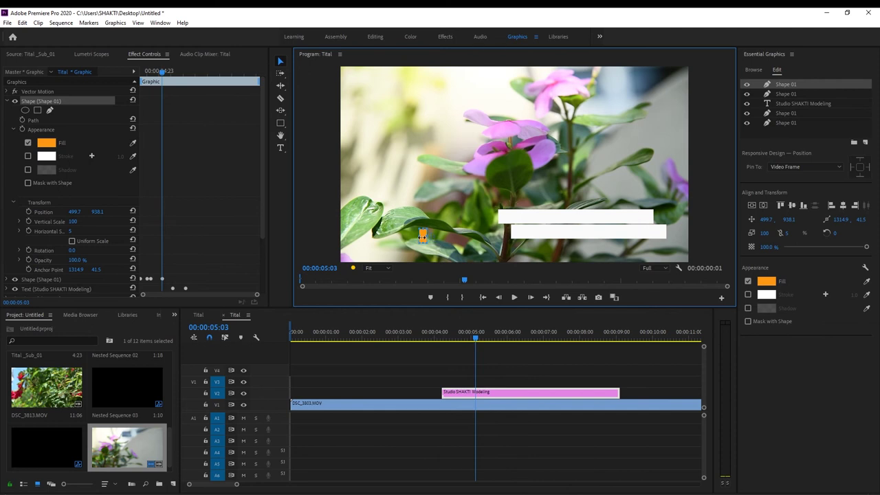
pyautogui.click(60, 101)
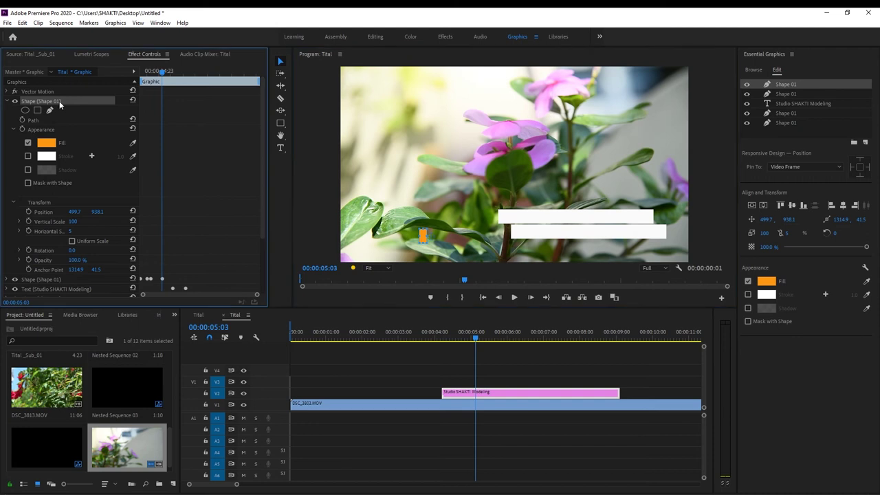
pyautogui.press('Delete')
# Duplicate the lower white bar's shape layer with copy and paste.
pyautogui.click(550, 238)
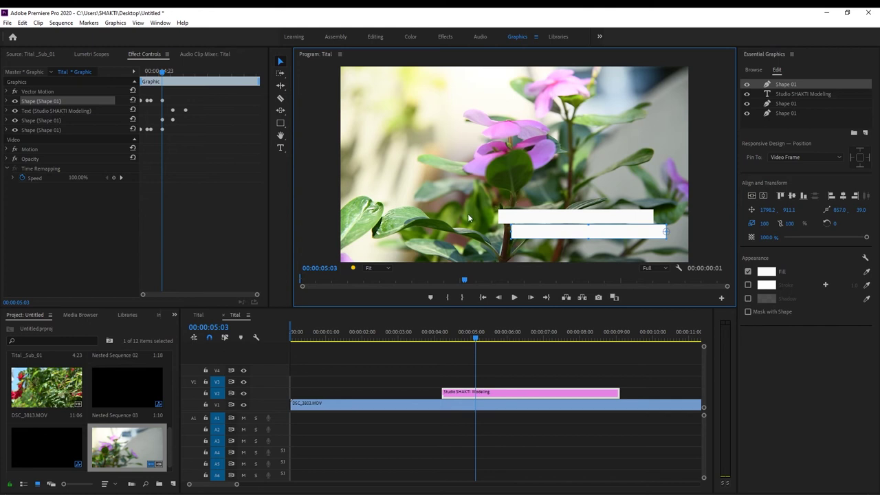
pyautogui.click(45, 104)
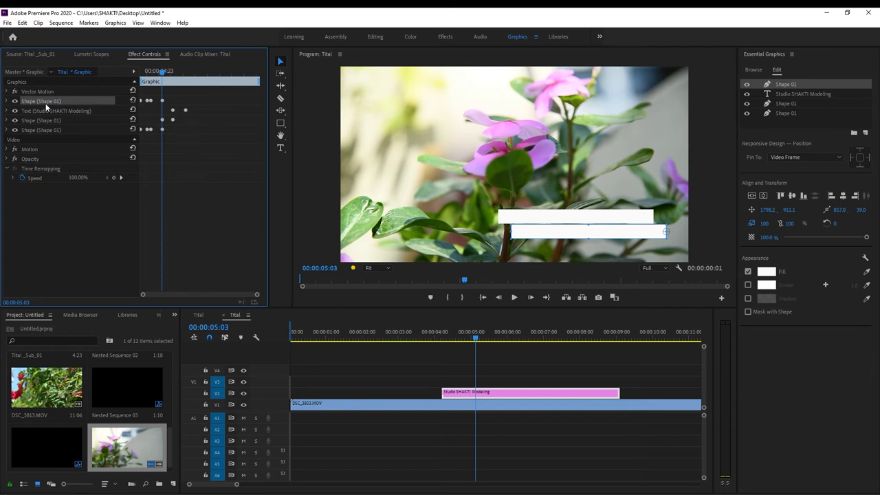
pyautogui.hotkey('ctrl', 'c')
pyautogui.hotkey('ctrl', 'v')
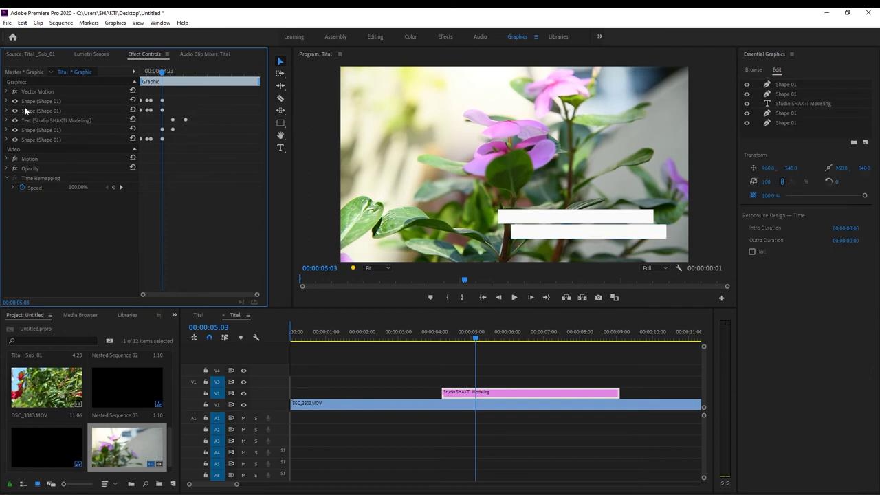
# Move the duplicate bar's anchor left and select the shape's existing scale keyframes.
pyautogui.click(665, 234)
pyautogui.moveTo(618, 224); pyautogui.dragTo(510, 235)
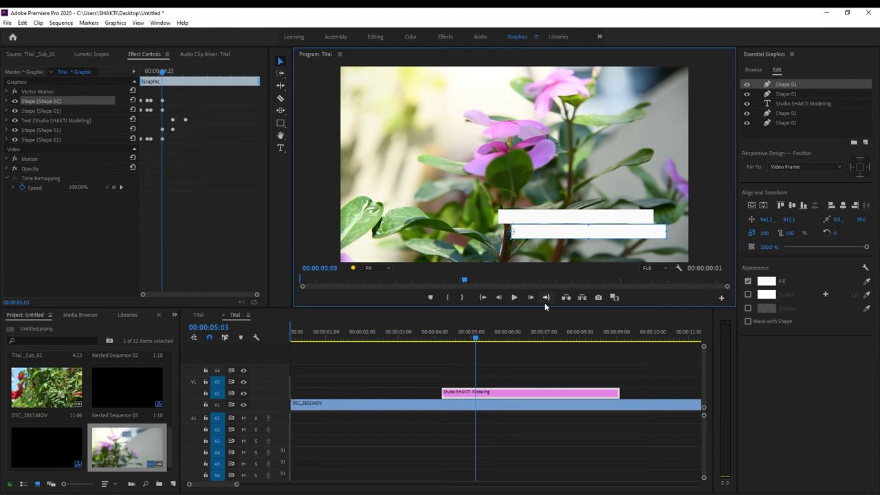
pyautogui.click(7, 101)
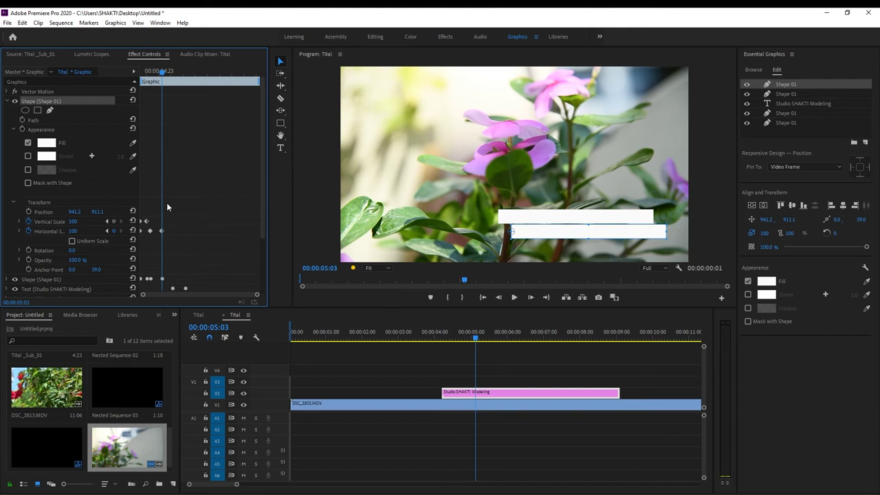
pyautogui.moveTo(182, 234); pyautogui.dragTo(136, 220)
# Change the duplicate bar's fill from white to light green.
pyautogui.moveTo(440, 492)
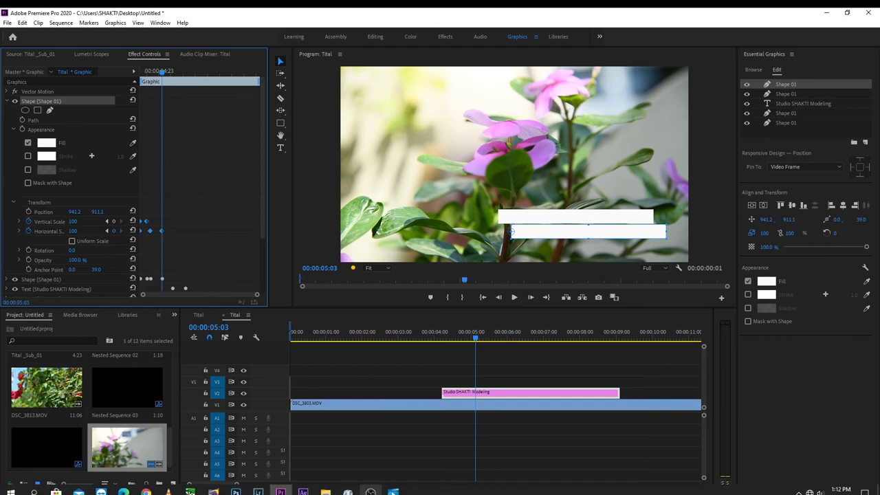
pyautogui.click(393, 491)
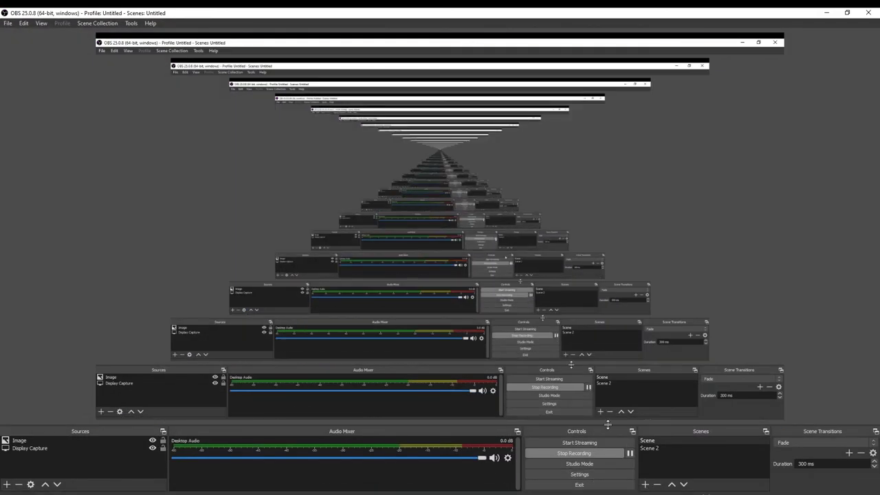
pyautogui.click(826, 12)
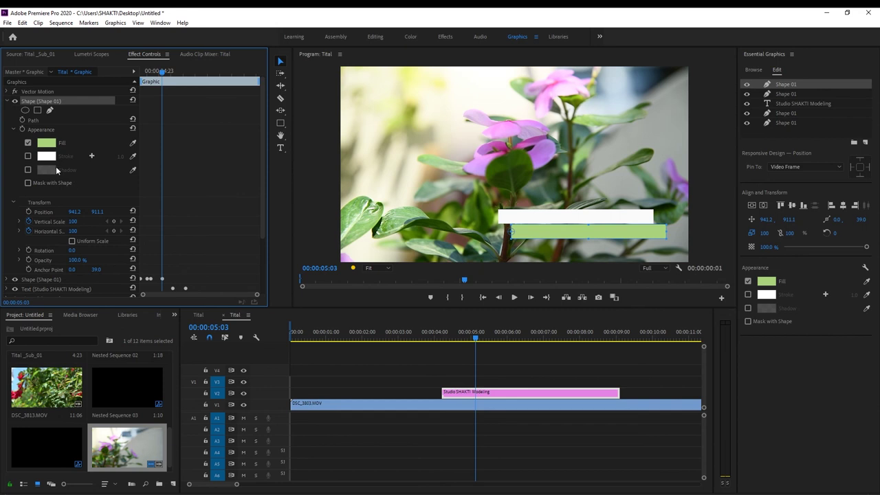
# Keyframe the green bar's Horizontal Scale to 5 and set Position X to 1799.2.
pyautogui.click(81, 231)
pyautogui.write('5')
pyautogui.click(147, 229)
pyautogui.moveTo(74, 212); pyautogui.dragTo(94, 212)
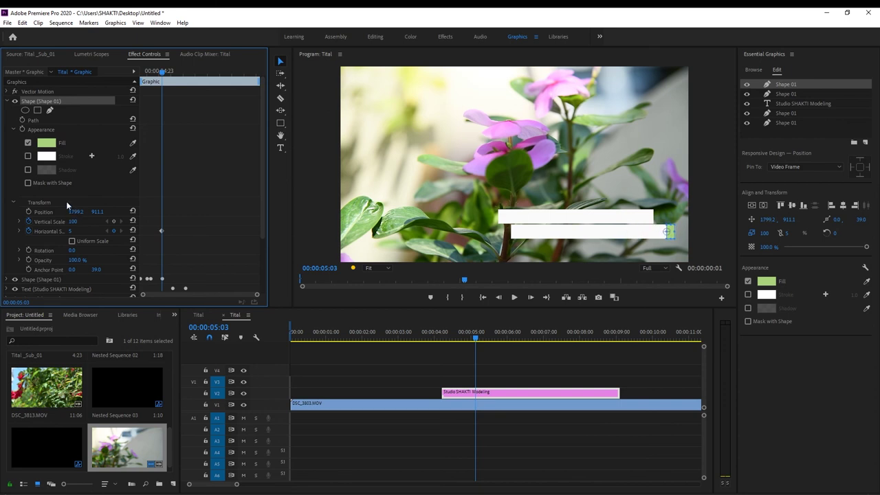
# Scrub the playhead around five seconds to preview the bars and title animation.
pyautogui.moveTo(454, 339); pyautogui.dragTo(498, 347)
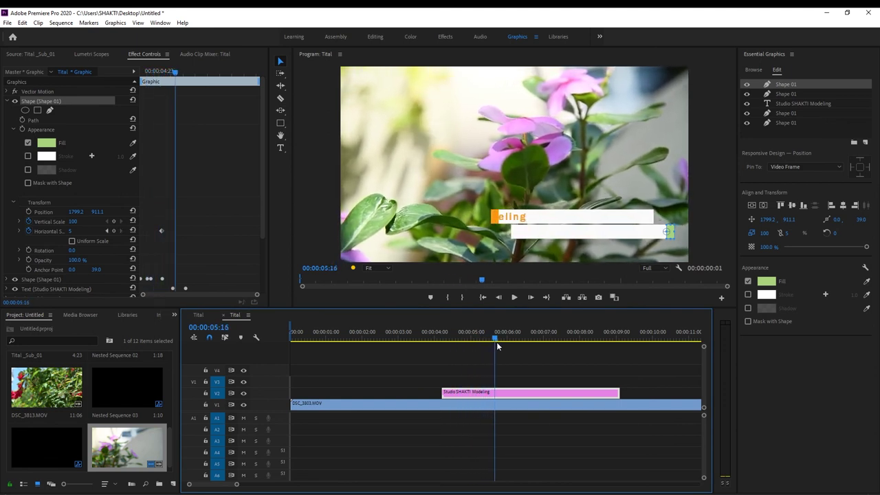
pyautogui.moveTo(497, 342); pyautogui.dragTo(496, 344)
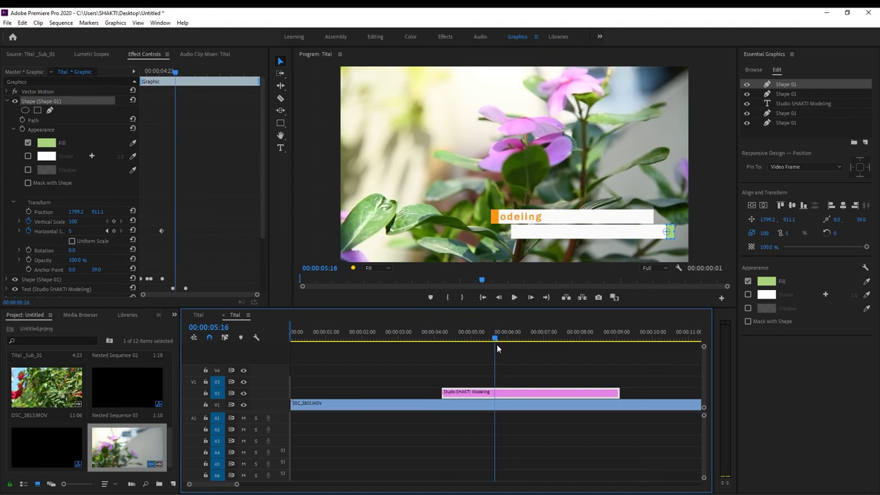
pyautogui.moveTo(496, 343); pyautogui.dragTo(486, 345)
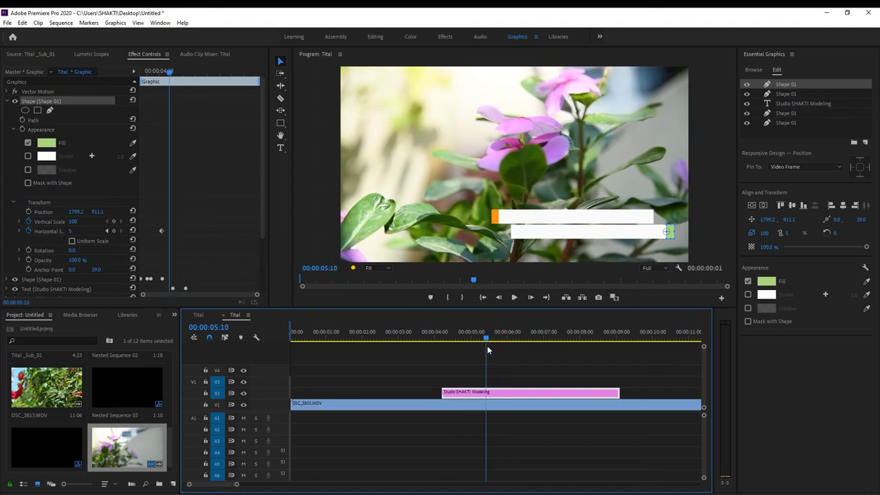
pyautogui.moveTo(487, 345)
pyautogui.mouseDown()
pyautogui.moveTo(496, 345)
pyautogui.moveTo(469, 355)
pyautogui.mouseUp()
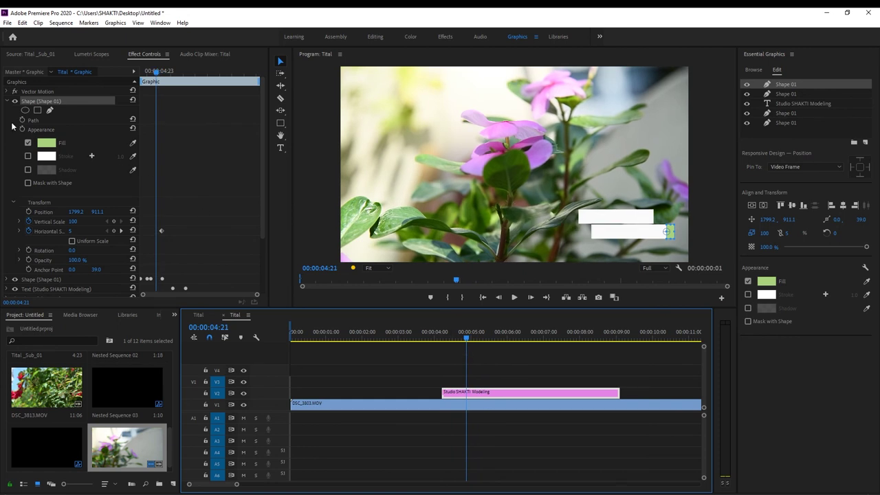
# Select and expand the lower white bar layer, checking its shrunk and grown states.
pyautogui.click(6, 101)
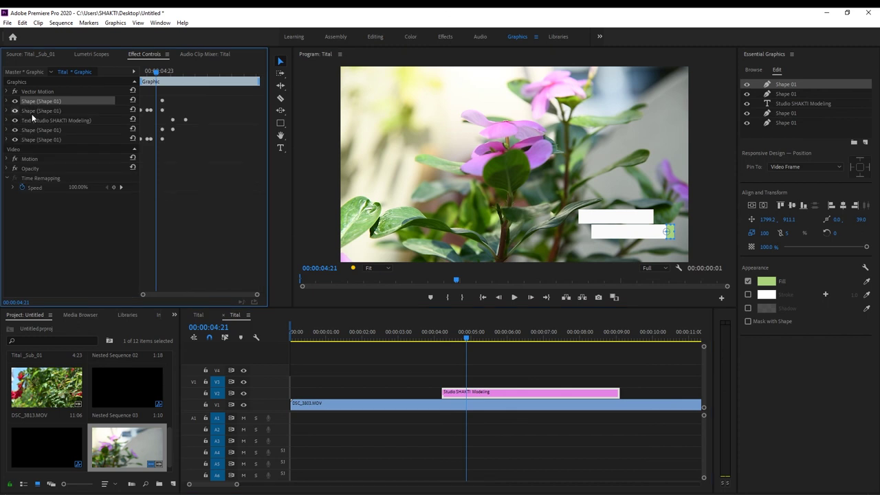
pyautogui.click(34, 111)
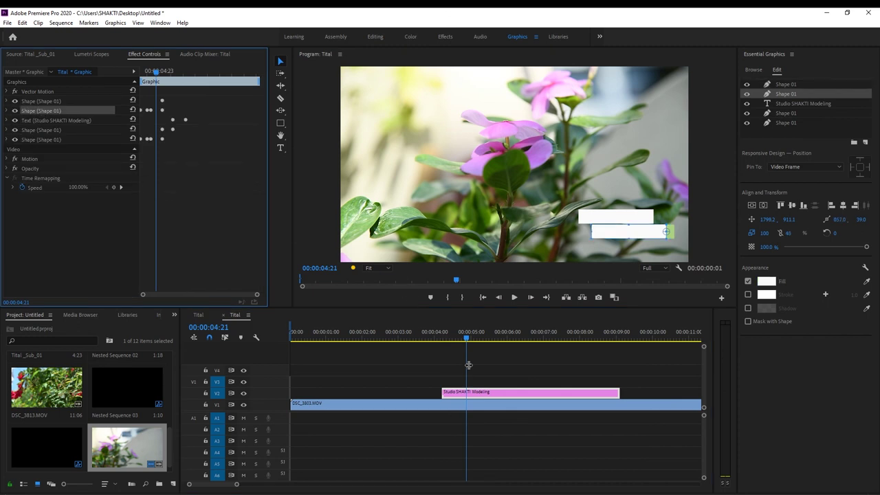
pyautogui.click(7, 112)
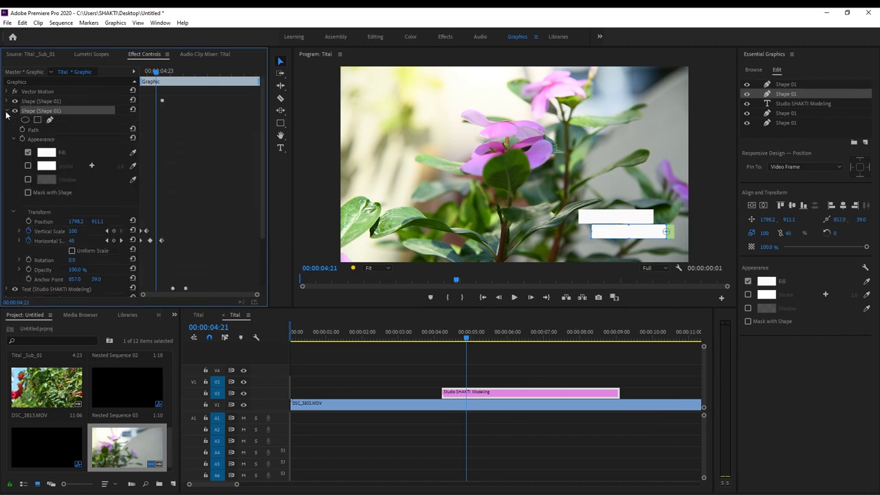
pyautogui.click(151, 73)
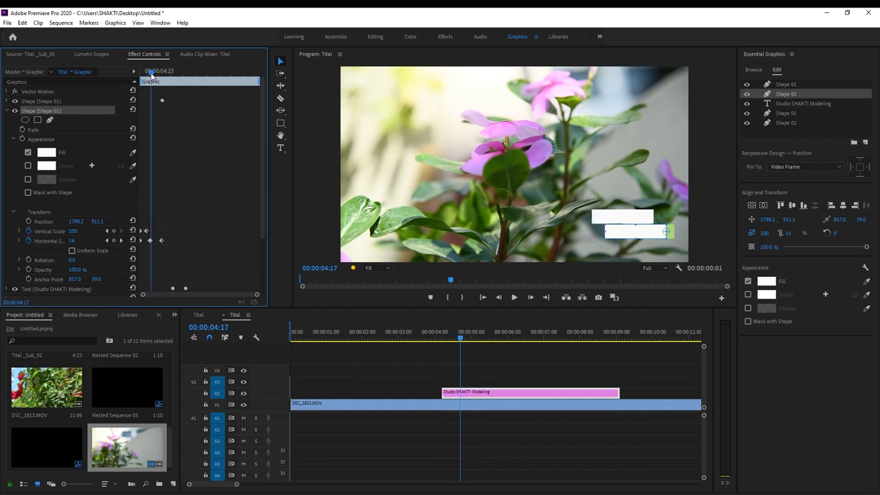
pyautogui.moveTo(151, 73); pyautogui.dragTo(150, 73)
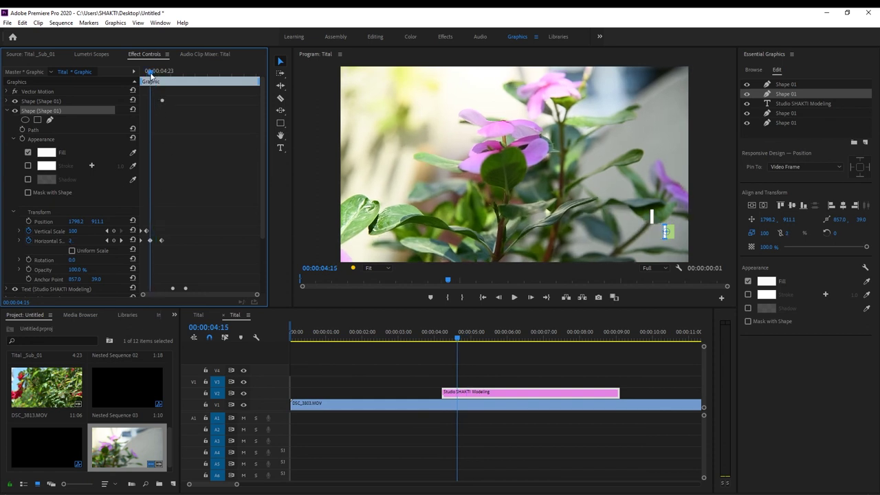
pyautogui.moveTo(150, 72); pyautogui.dragTo(159, 73)
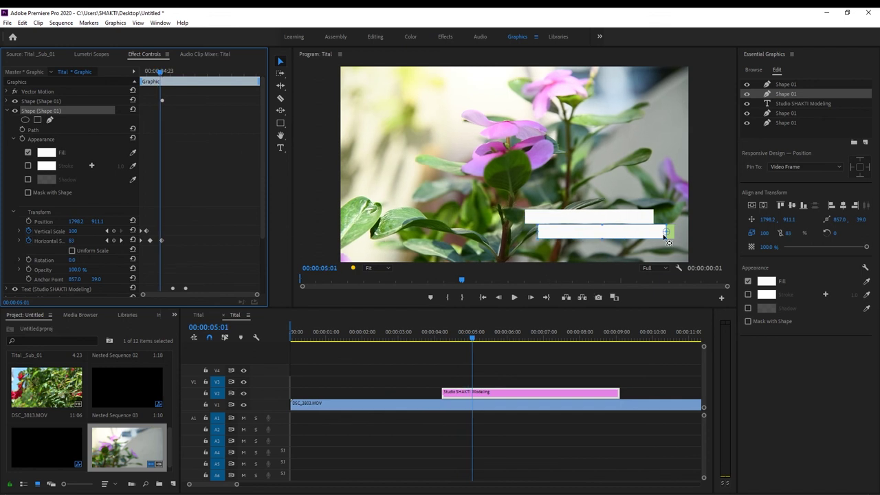
# Delete the lower bar's scale keyframes and move its anchor point to the centre.
pyautogui.moveTo(665, 232); pyautogui.dragTo(646, 236)
pyautogui.hotkey('ctrl', 'z')
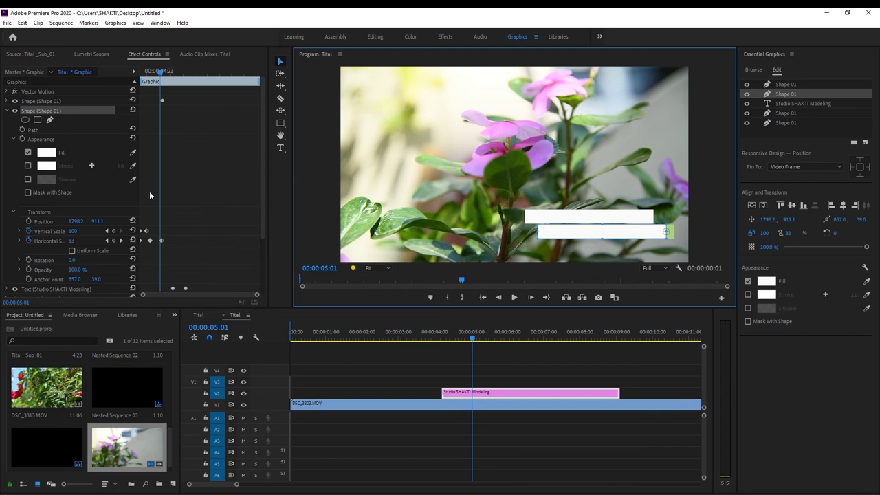
pyautogui.moveTo(176, 256); pyautogui.dragTo(137, 224)
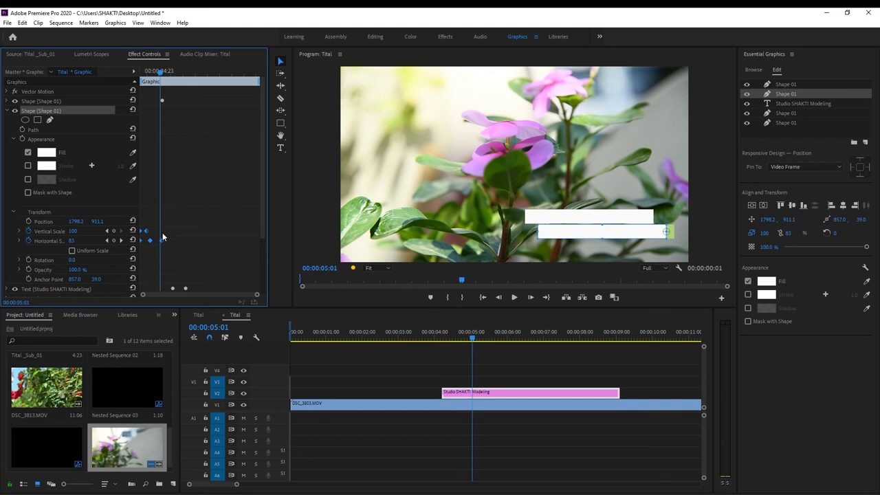
pyautogui.press('Delete')
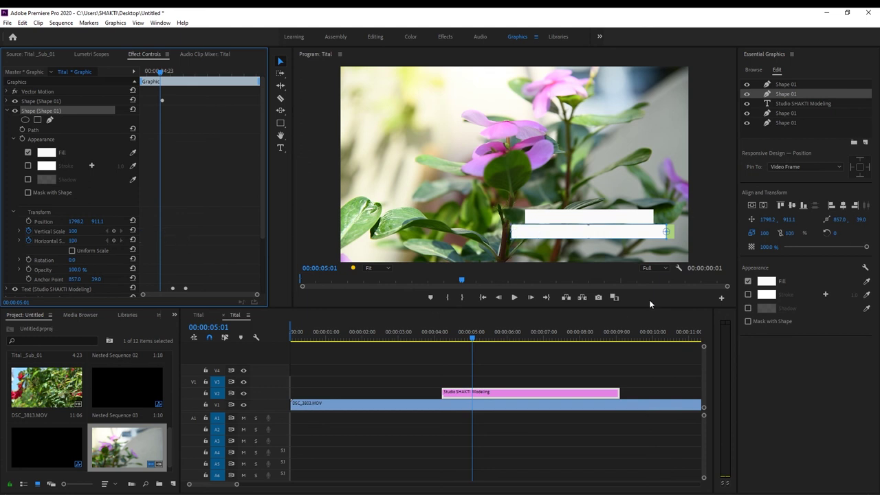
pyautogui.moveTo(666, 236); pyautogui.dragTo(511, 235)
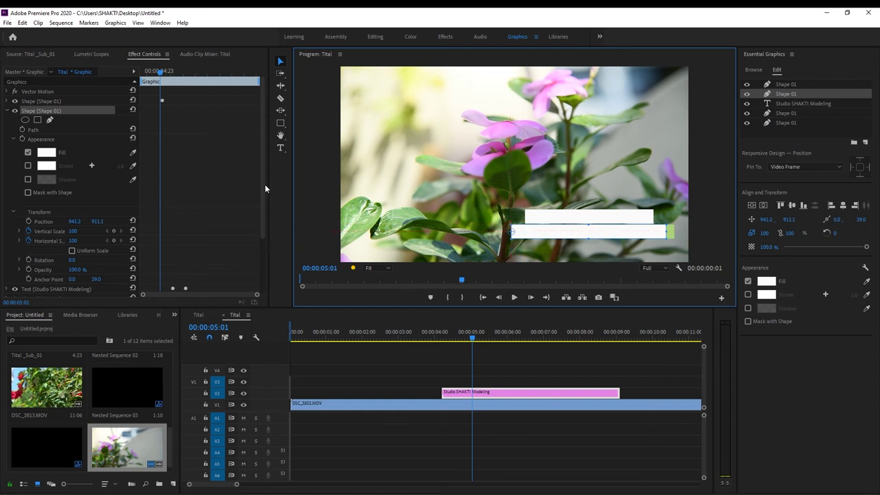
pyautogui.moveTo(264, 184); pyautogui.dragTo(262, 217)
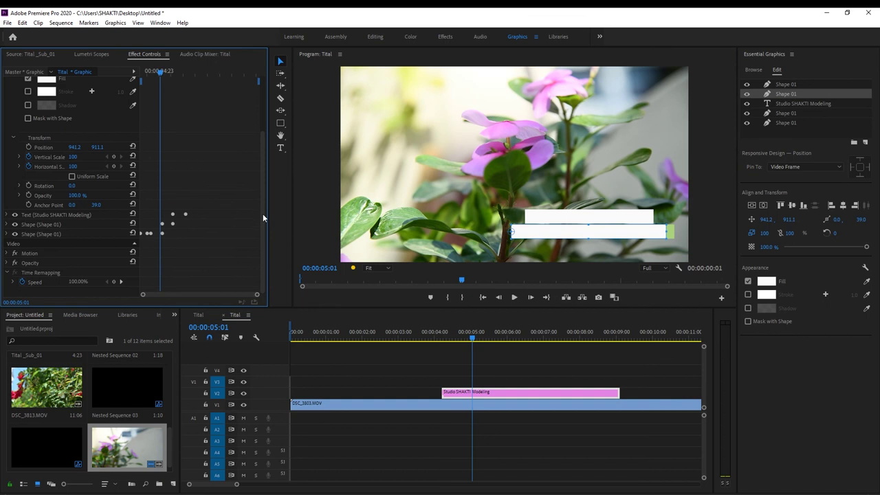
# Identify the upper bar by toggling its visibility, expand the next shape, and go to 00:00:04:05.
pyautogui.click(15, 234)
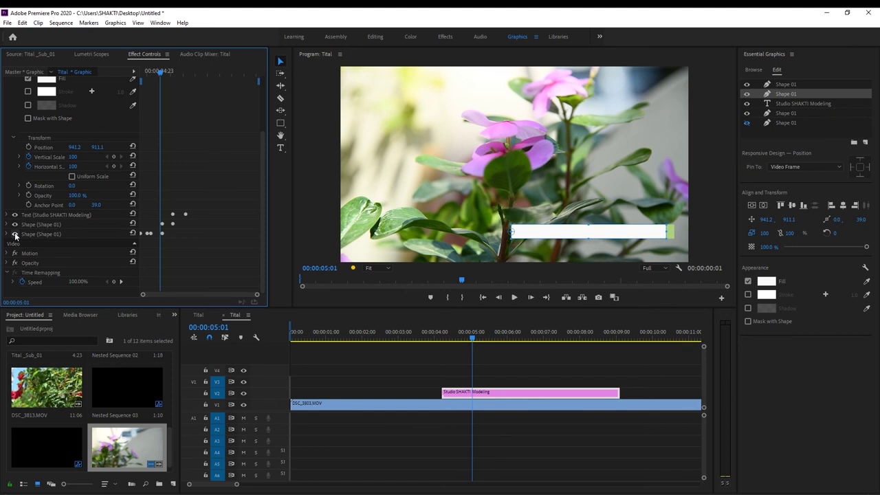
pyautogui.click(15, 234)
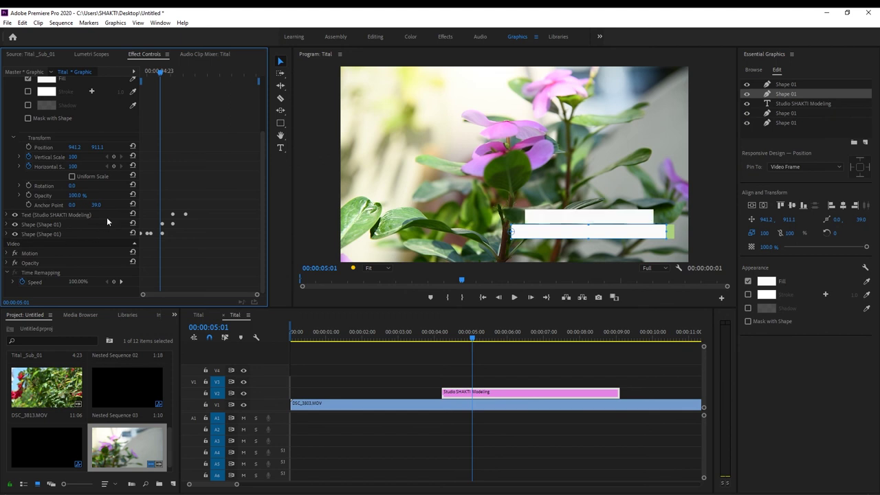
pyautogui.click(6, 234)
pyautogui.scroll(-5, 264, 250)
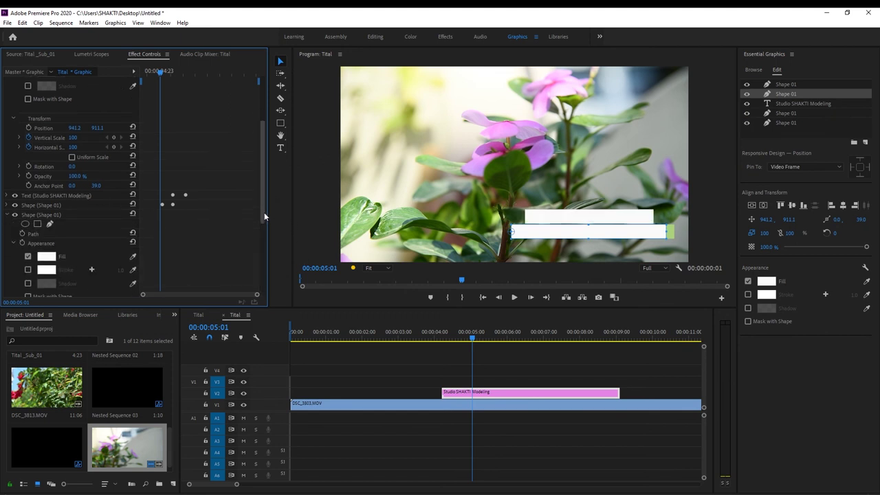
pyautogui.moveTo(168, 74); pyautogui.dragTo(140, 81)
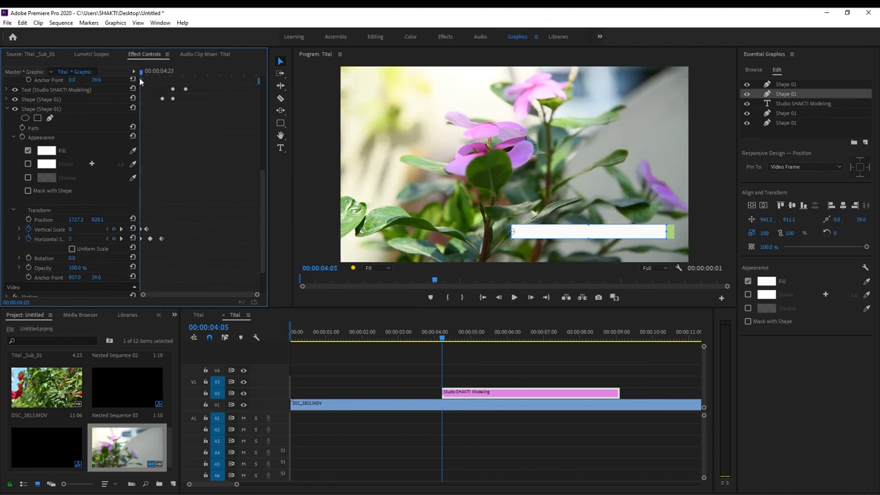
pyautogui.moveTo(263, 209); pyautogui.dragTo(270, 108)
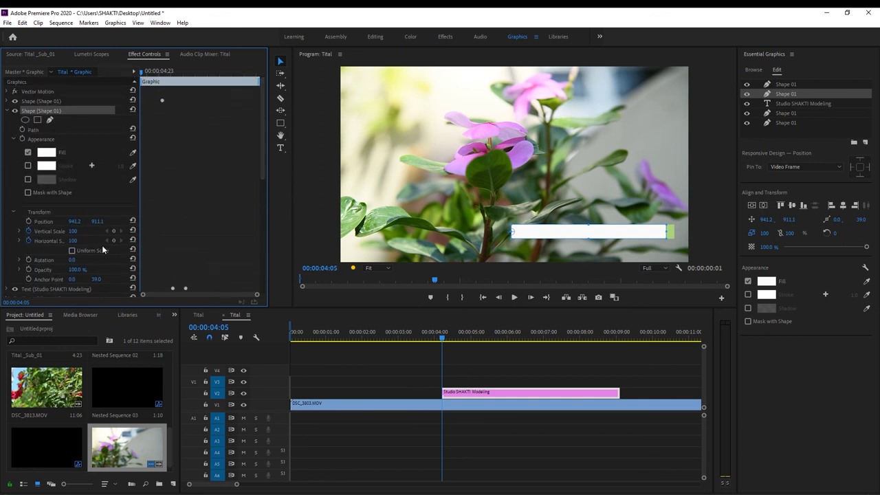
# At 00:00:04:05, keyframe the lower white bar to Vertical Scale 0 and Horizontal Scale 2.
pyautogui.click(79, 231)
pyautogui.scroll(-3, 206, 270)
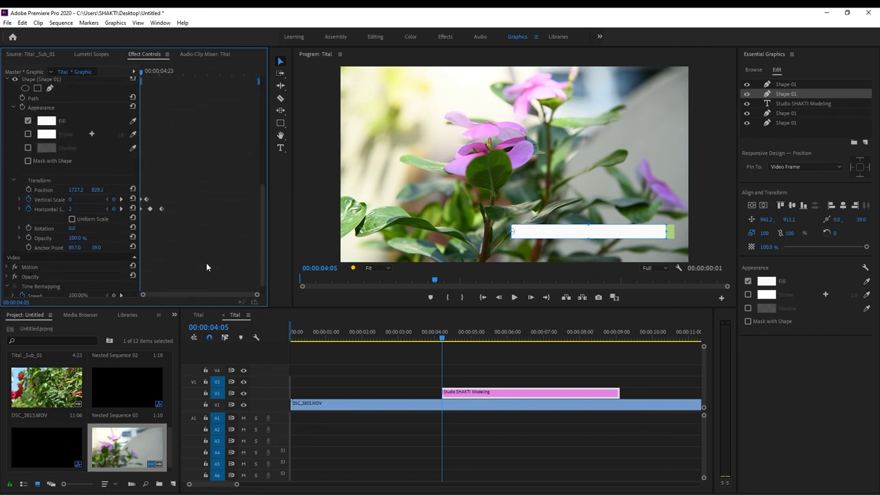
pyautogui.hotkey('ctrl', 'z')
pyautogui.hotkey('ctrl', 'z')
pyautogui.hotkey('ctrl', 'z')
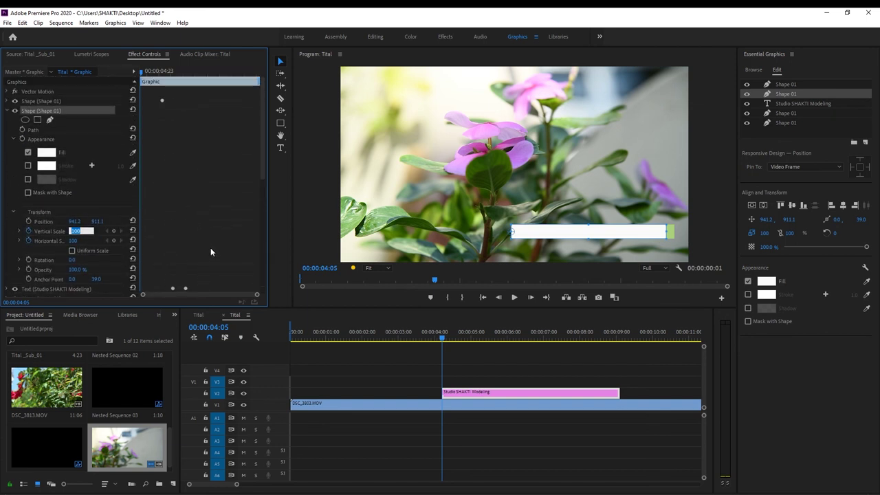
pyautogui.write('0')
pyautogui.click(87, 244)
pyautogui.write('2')
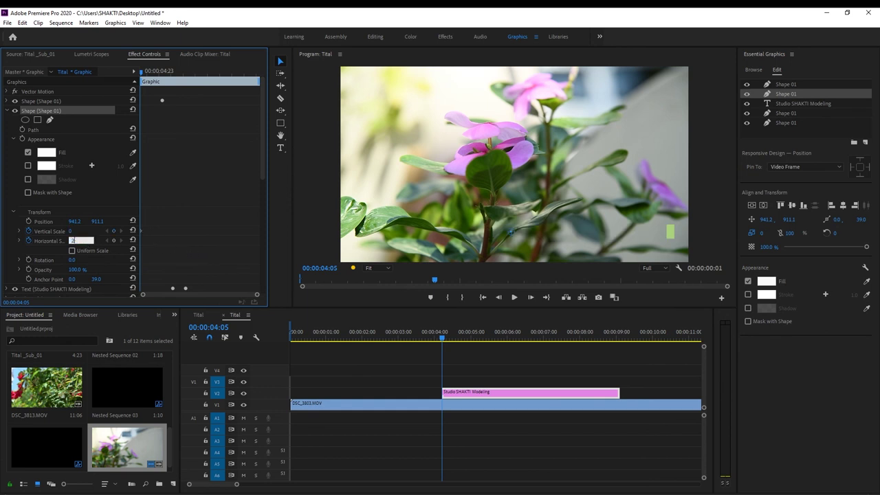
pyautogui.press('Return')
pyautogui.moveTo(261, 155); pyautogui.dragTo(266, 280)
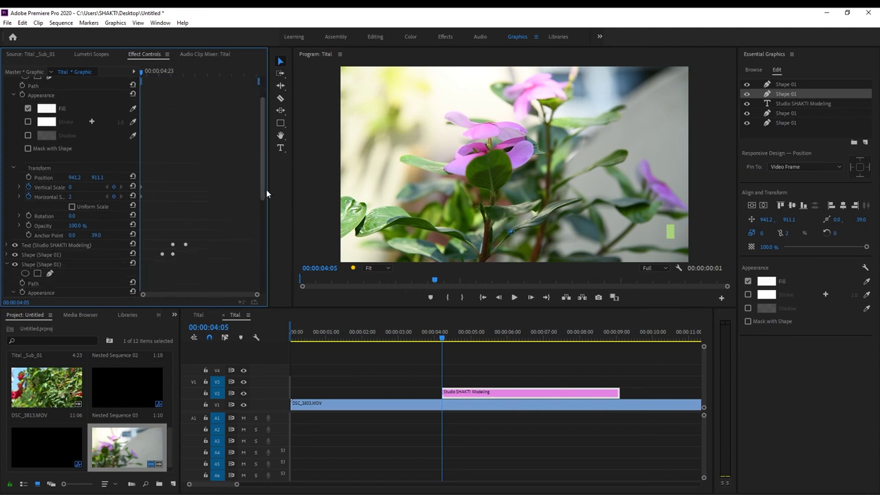